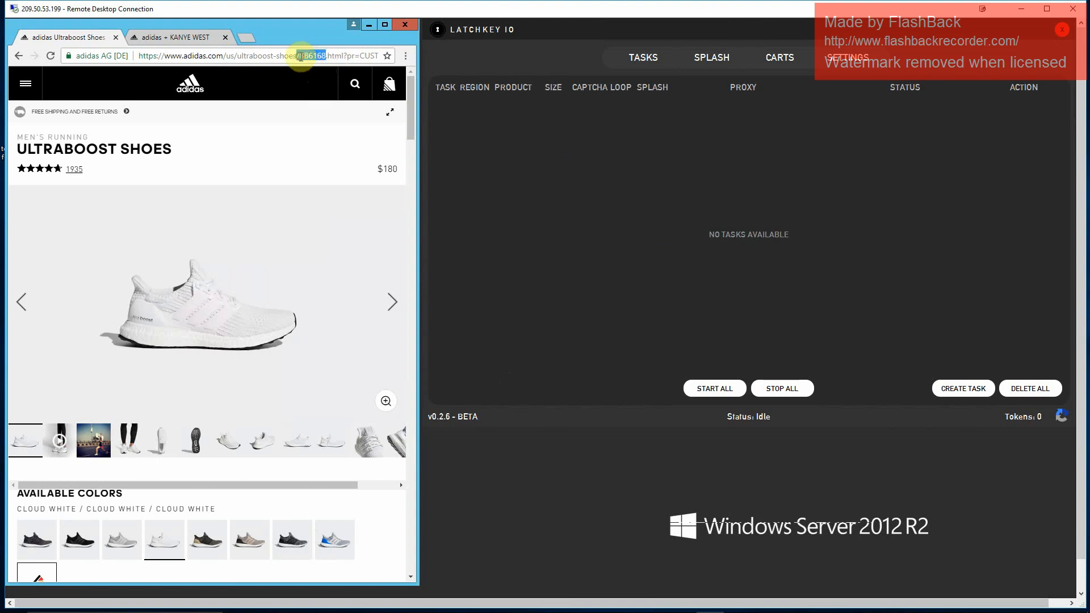
pyautogui.click(301, 56)
pyautogui.moveTo(327, 56); pyautogui.dragTo(302, 55)
pyautogui.click(493, 152)
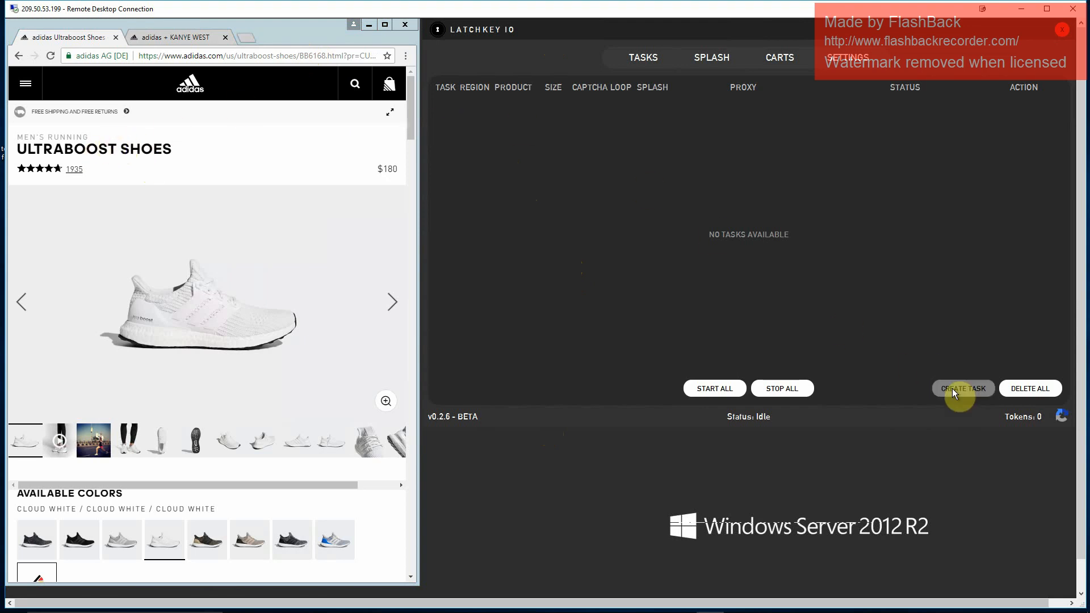
# Open the general settings and cut the existing list out of the Monitor Proxies field.
pyautogui.click(845, 59)
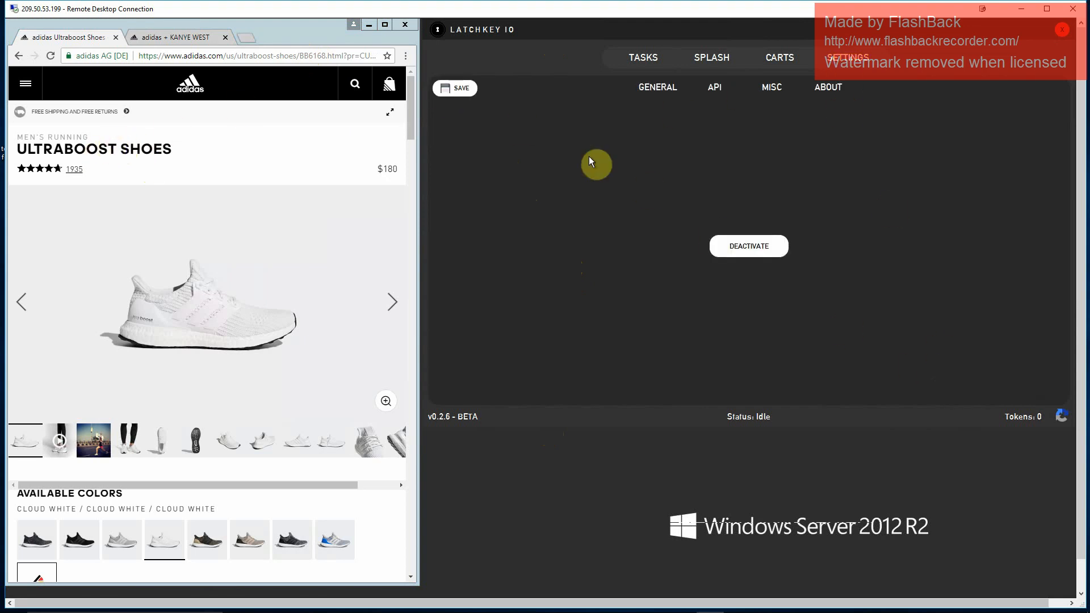
pyautogui.click(676, 101)
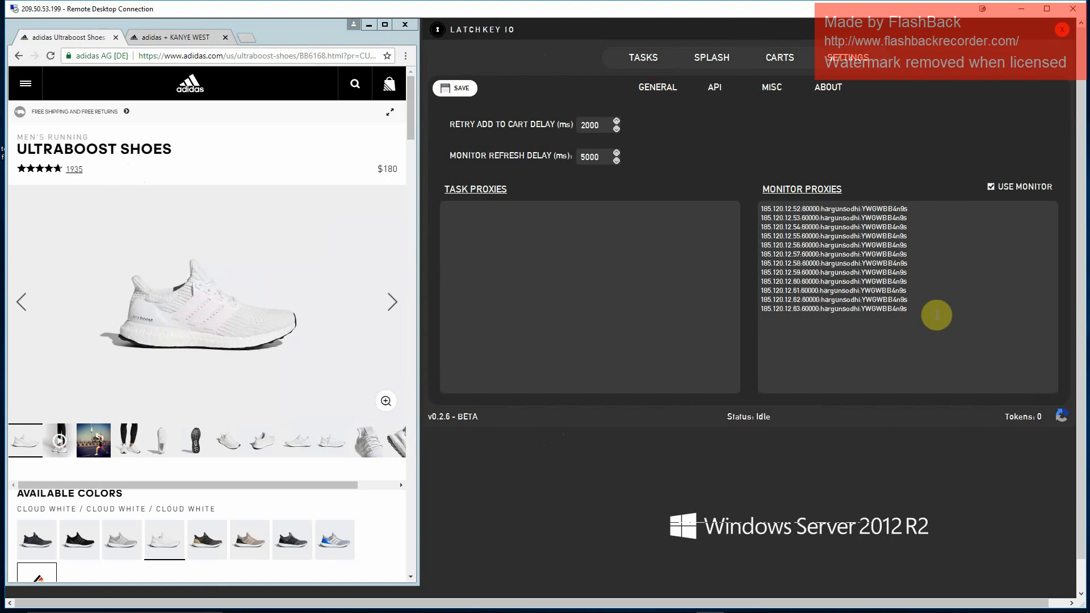
pyautogui.moveTo(934, 312); pyautogui.dragTo(730, 195)
pyautogui.hotkey('ctrl', 'x')
pyautogui.click(508, 221)
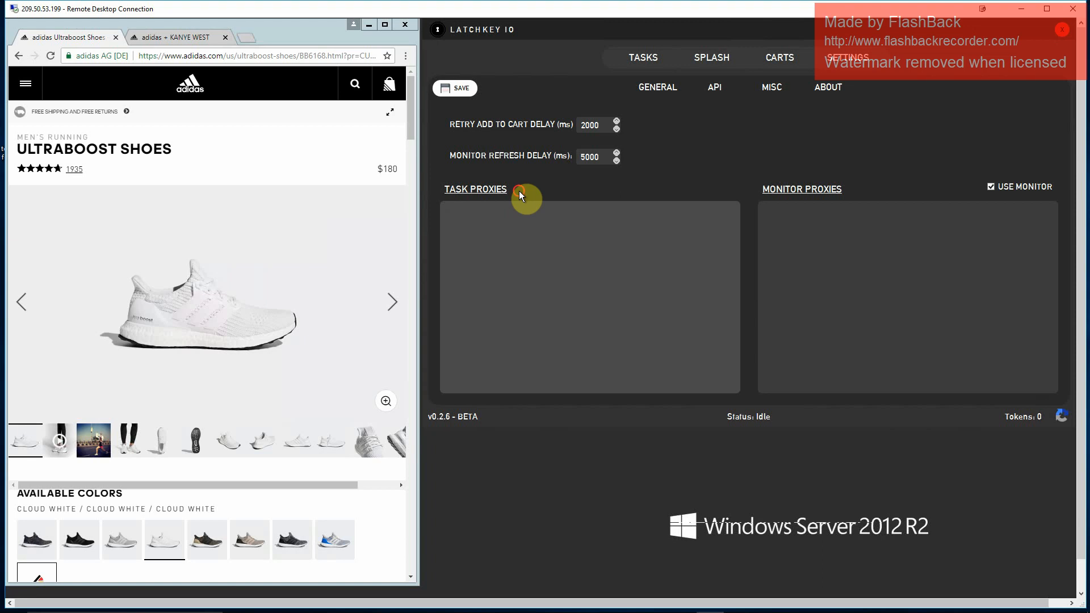
# Copy proxies from the Notepad list and paste them into the Task Proxies field.
pyautogui.click(519, 191)
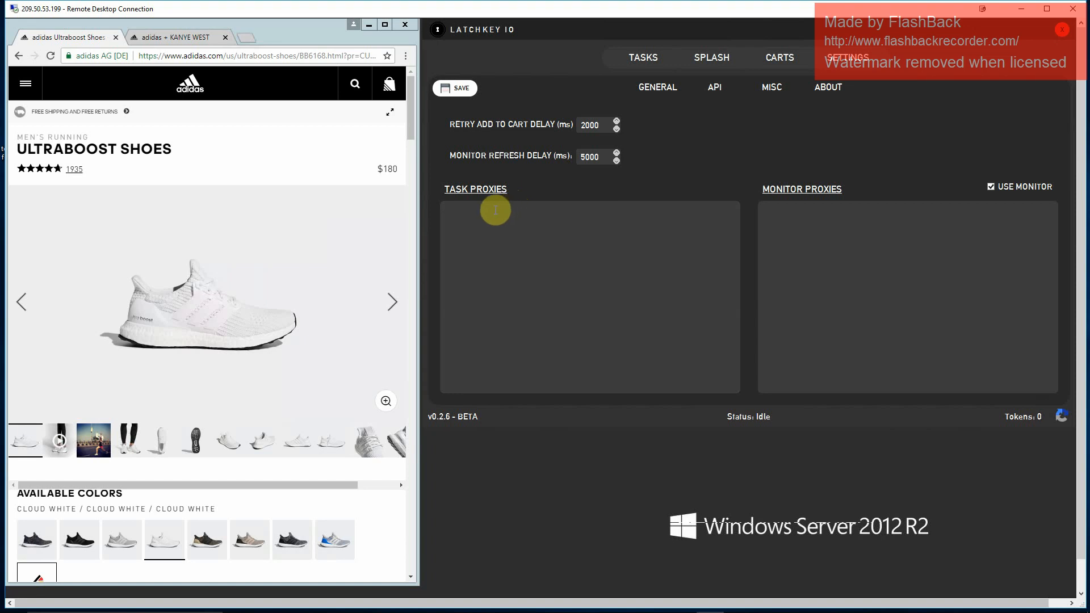
pyautogui.click(502, 208)
pyautogui.click(535, 191)
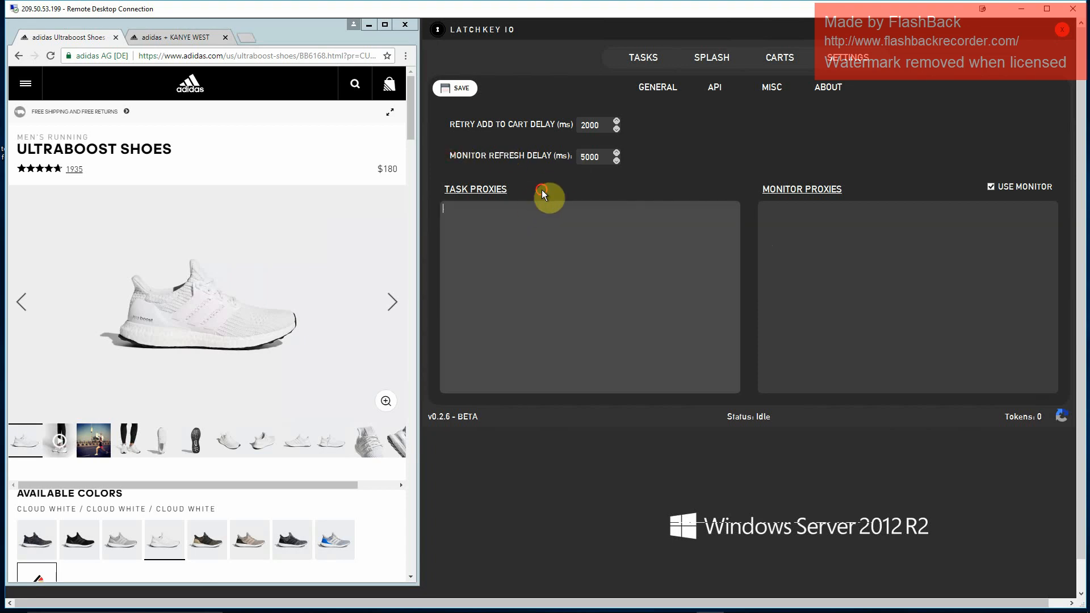
pyautogui.click(484, 208)
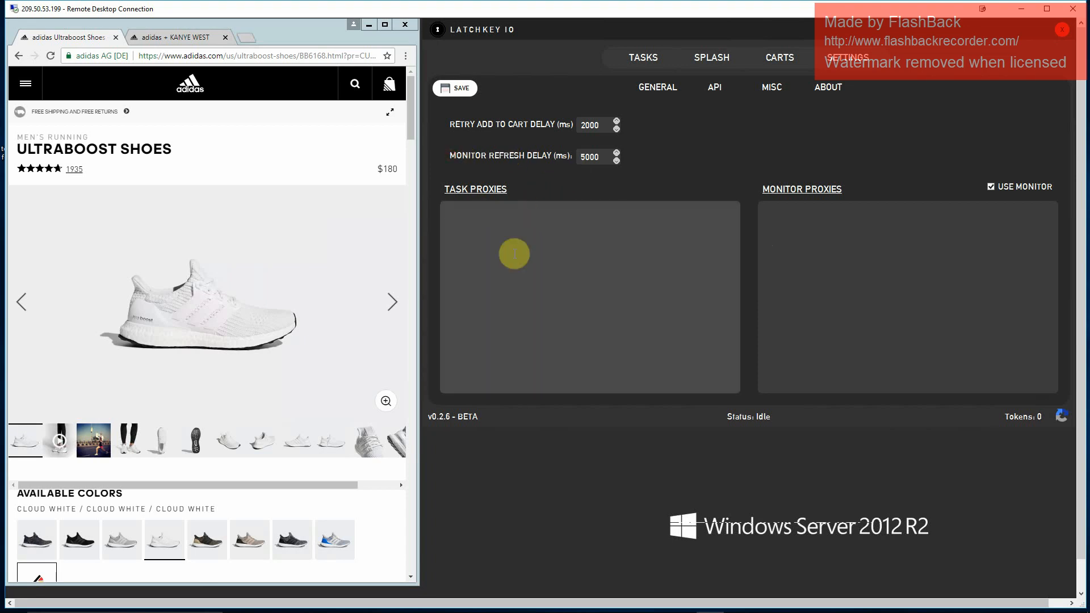
pyautogui.moveTo(625, 605)
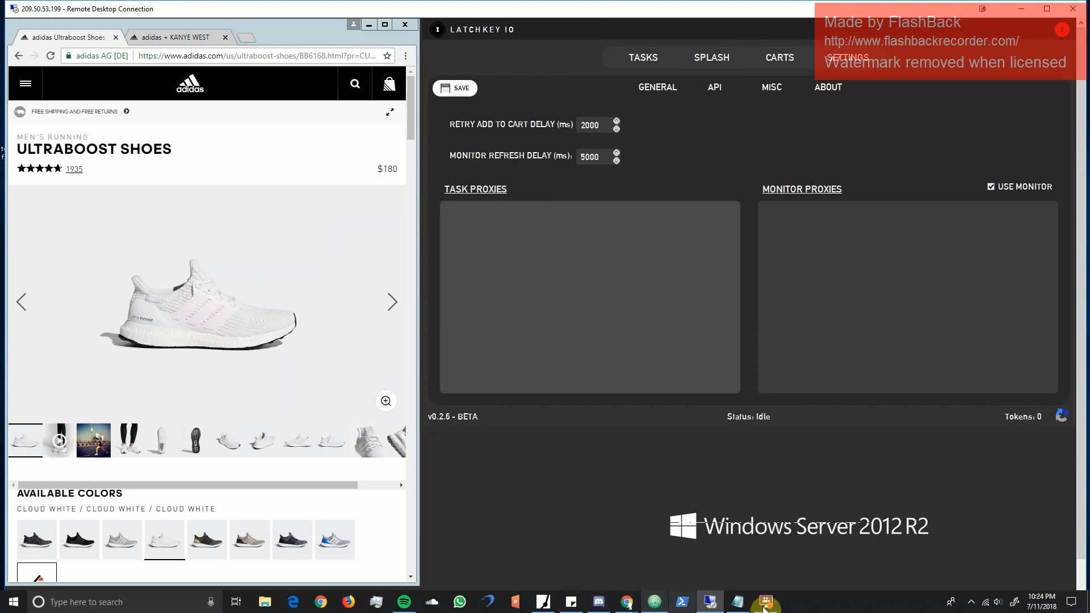
pyautogui.click(738, 602)
pyautogui.moveTo(720, 531); pyautogui.dragTo(526, 328)
pyautogui.click(445, 329)
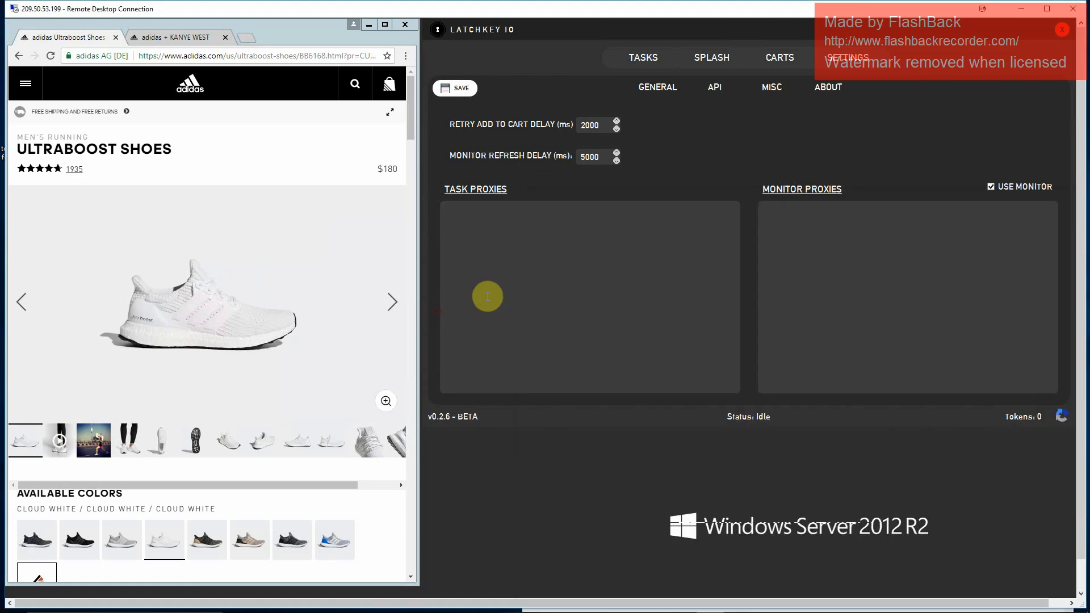
pyautogui.hotkey('ctrl', 'v')
# Copy the proxies ending .33 through .42 from Notepad into the Monitor Proxies field and save the settings.
pyautogui.click(822, 279)
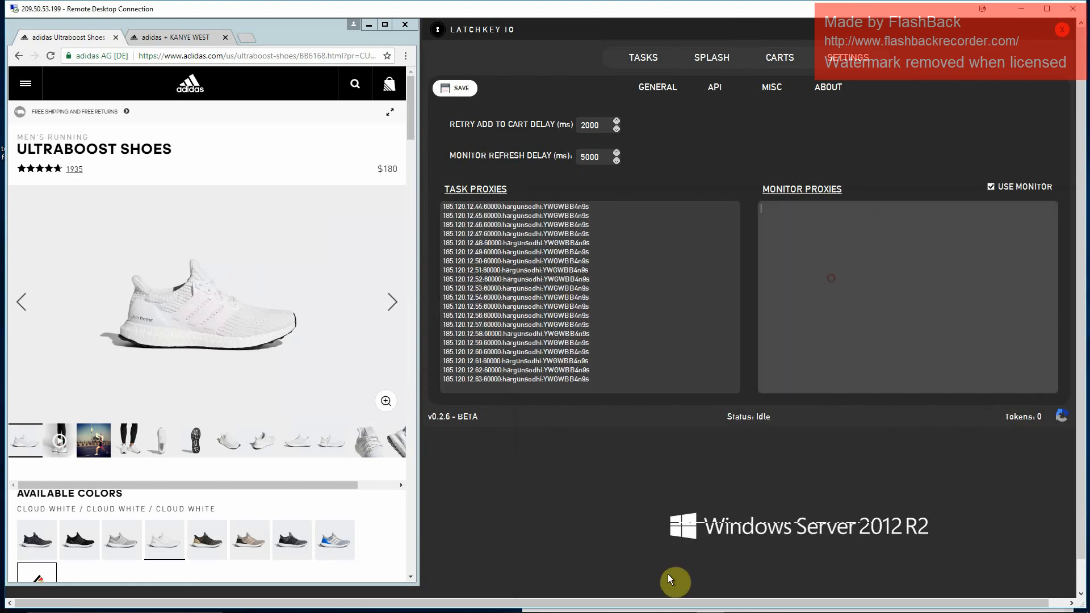
pyautogui.moveTo(645, 607)
pyautogui.click(737, 602)
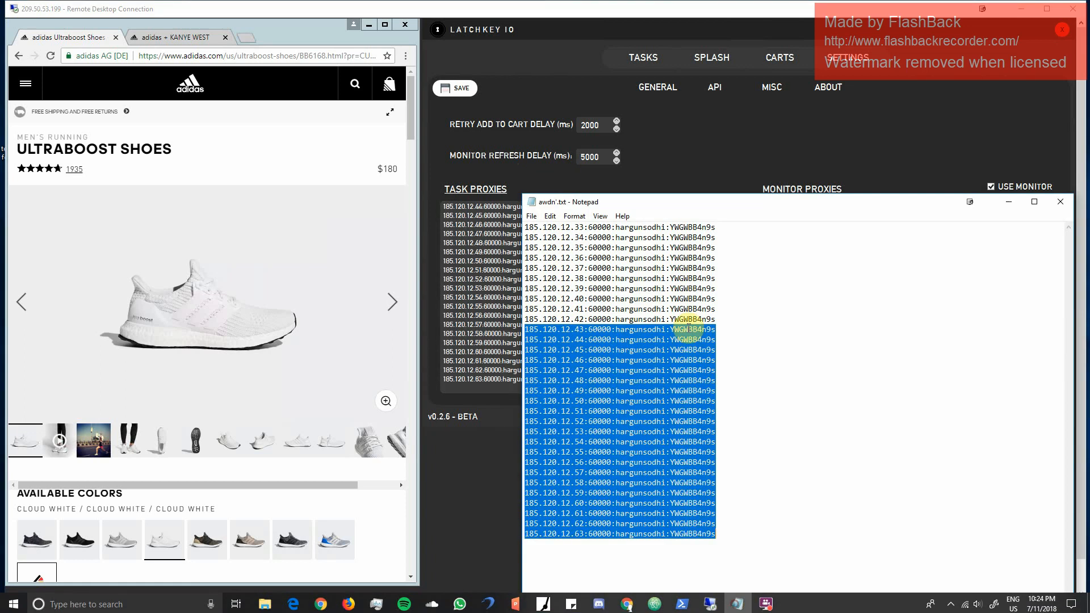
pyautogui.click(728, 317)
pyautogui.moveTo(728, 316); pyautogui.dragTo(502, 219)
pyautogui.click(791, 170)
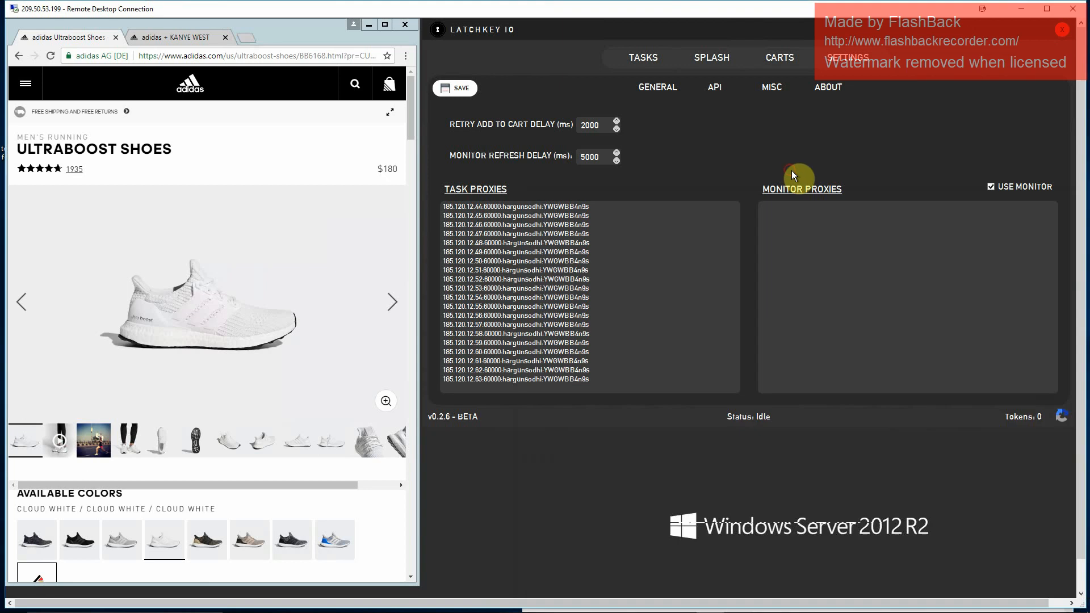
pyautogui.click(824, 219)
pyautogui.hotkey('ctrl', 'v')
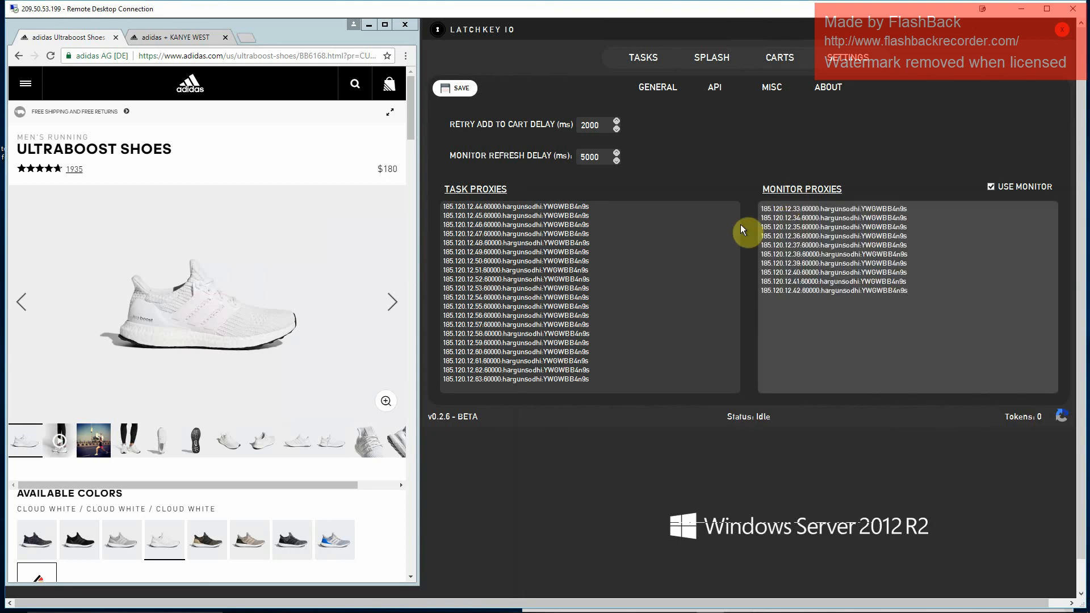
pyautogui.click(450, 86)
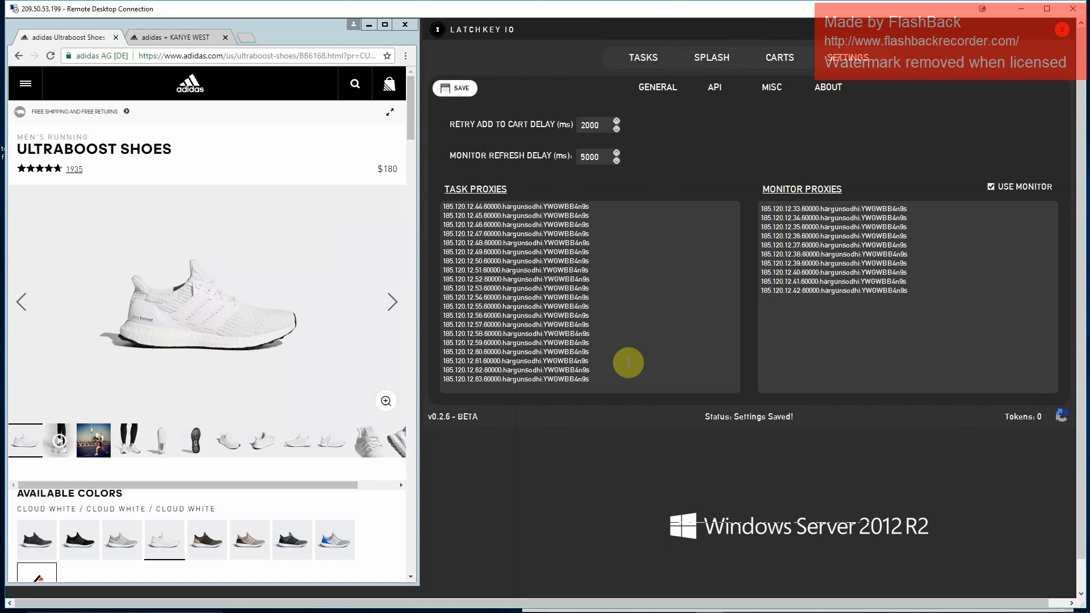
# Clear both the Task Proxies and Monitor Proxies lists and save the settings.
pyautogui.moveTo(616, 384); pyautogui.dragTo(410, 190)
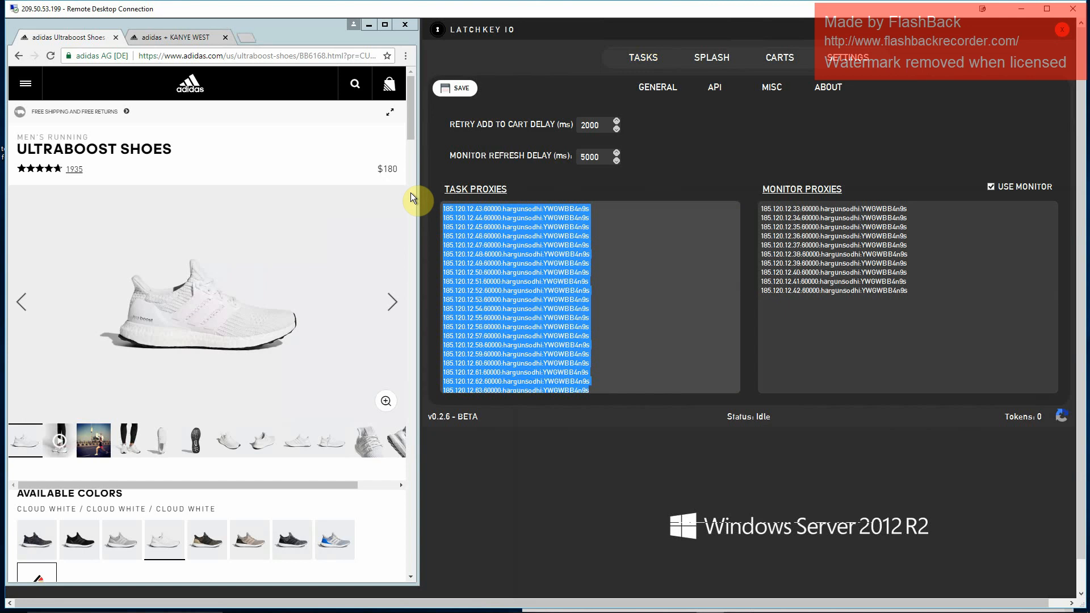
pyautogui.press('Delete')
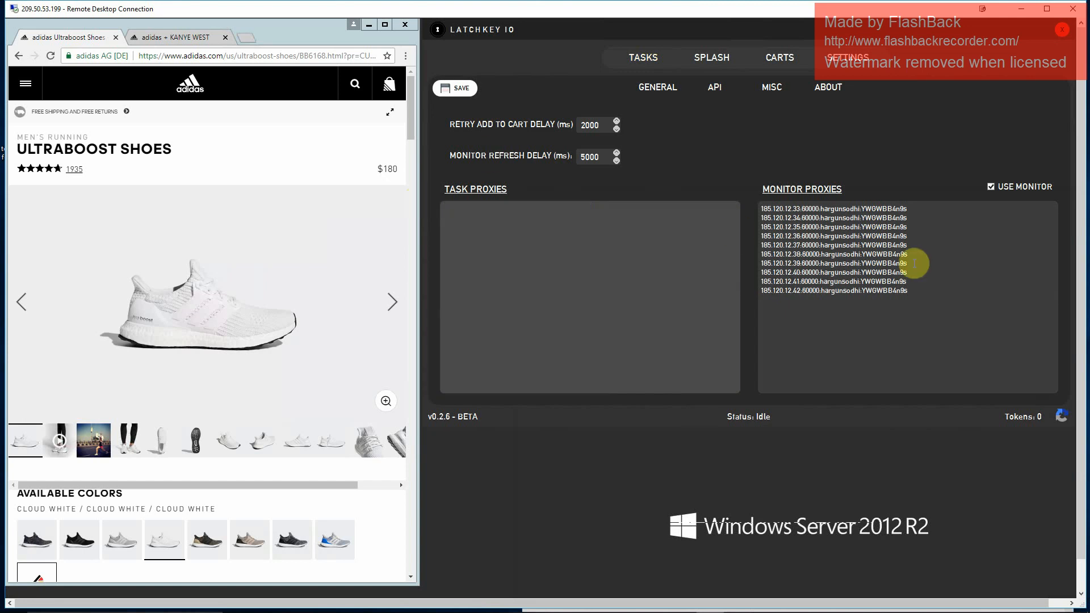
pyautogui.moveTo(931, 291); pyautogui.dragTo(679, 189)
pyautogui.press('Delete')
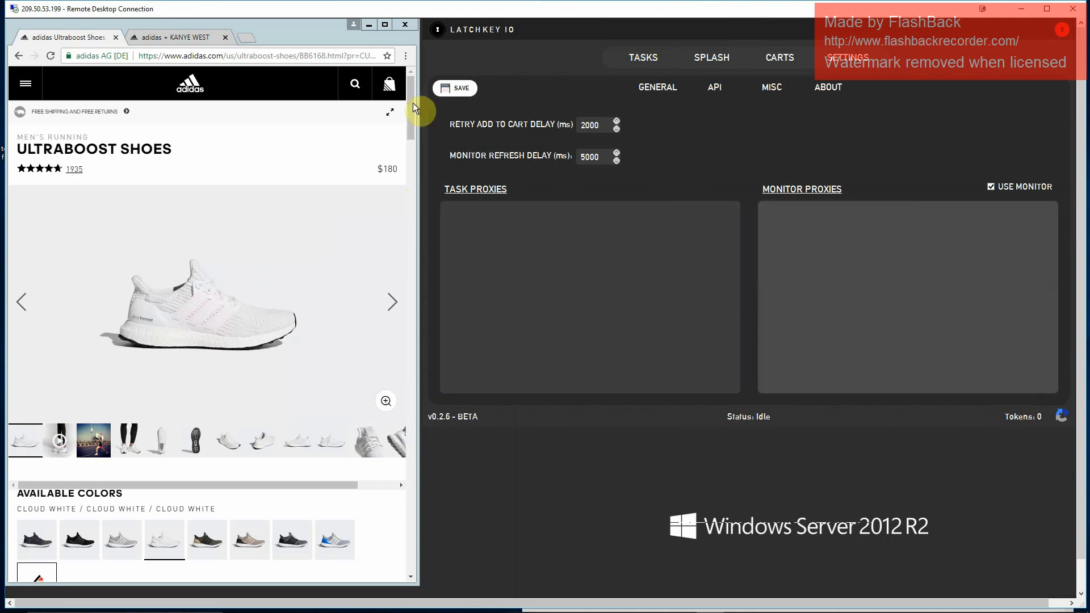
pyautogui.click(457, 88)
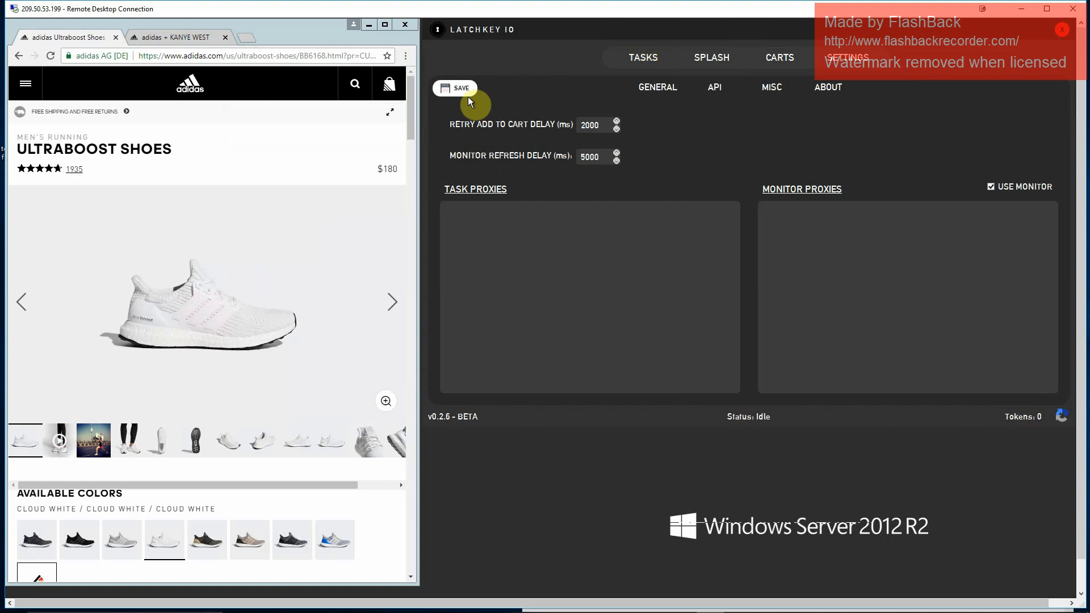
# Create a new task and enter product ID BB6168, copied from the adidas product page address.
pyautogui.click(652, 59)
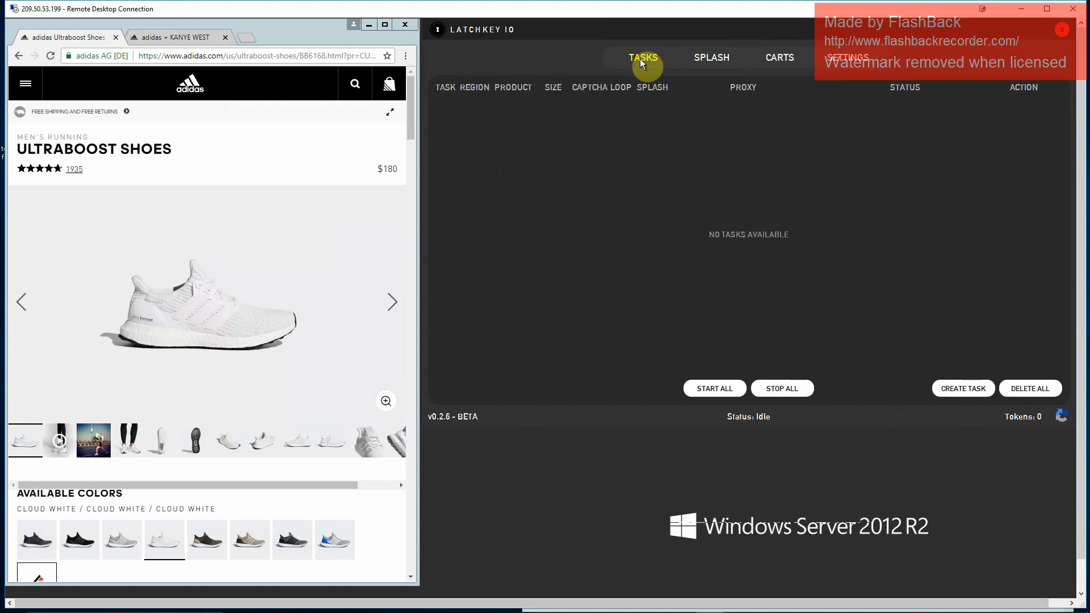
pyautogui.click(957, 390)
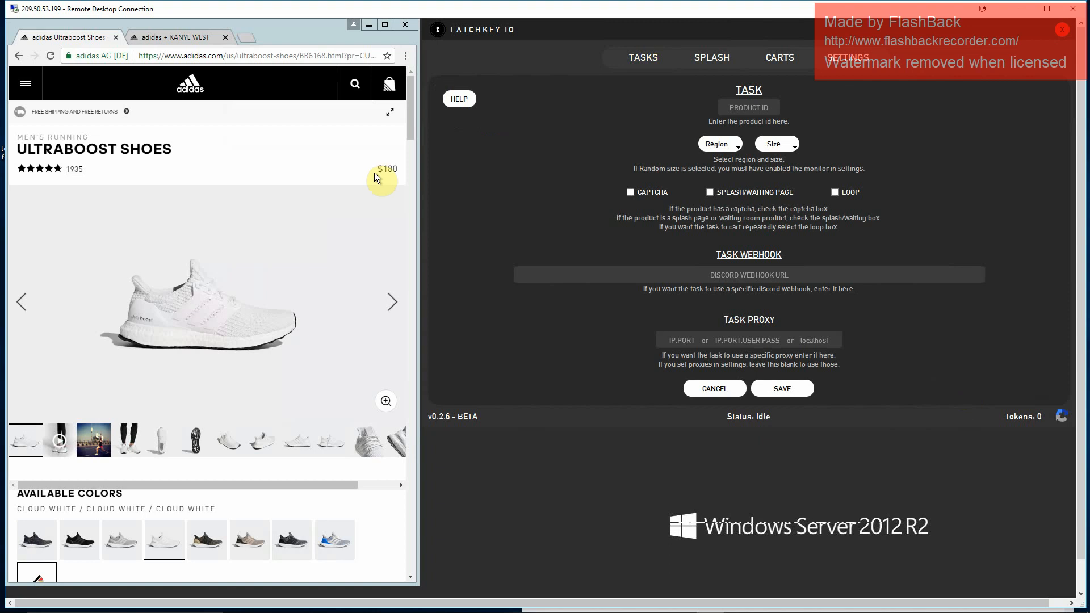
pyautogui.doubleClick(313, 56)
pyautogui.moveTo(312, 55)
pyautogui.mouseDown()
pyautogui.moveTo(301, 56)
pyautogui.moveTo(321, 54)
pyautogui.mouseUp()
pyautogui.hotkey('ctrl', 'c')
pyautogui.click(749, 107)
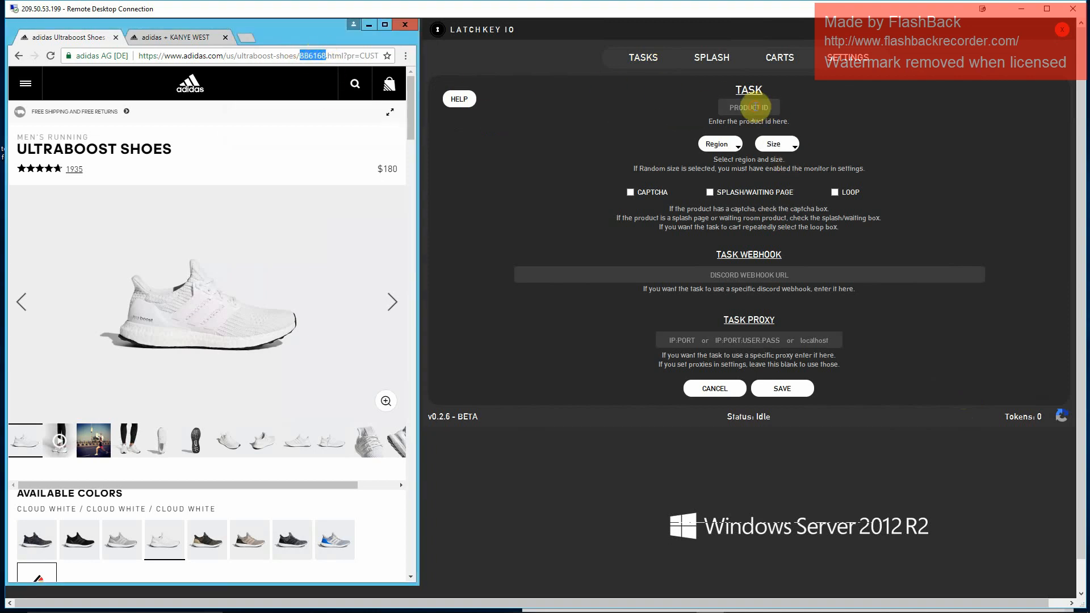
pyautogui.hotkey('ctrl', 'v')
# Set the task's region to US and its size to Random.
pyautogui.click(721, 142)
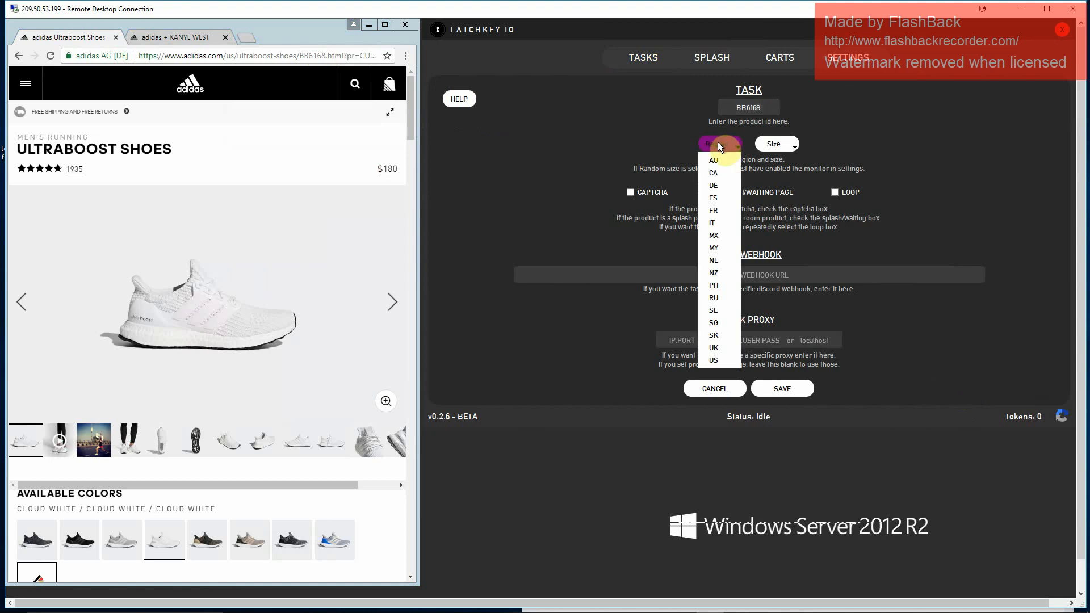
pyautogui.click(225, 58)
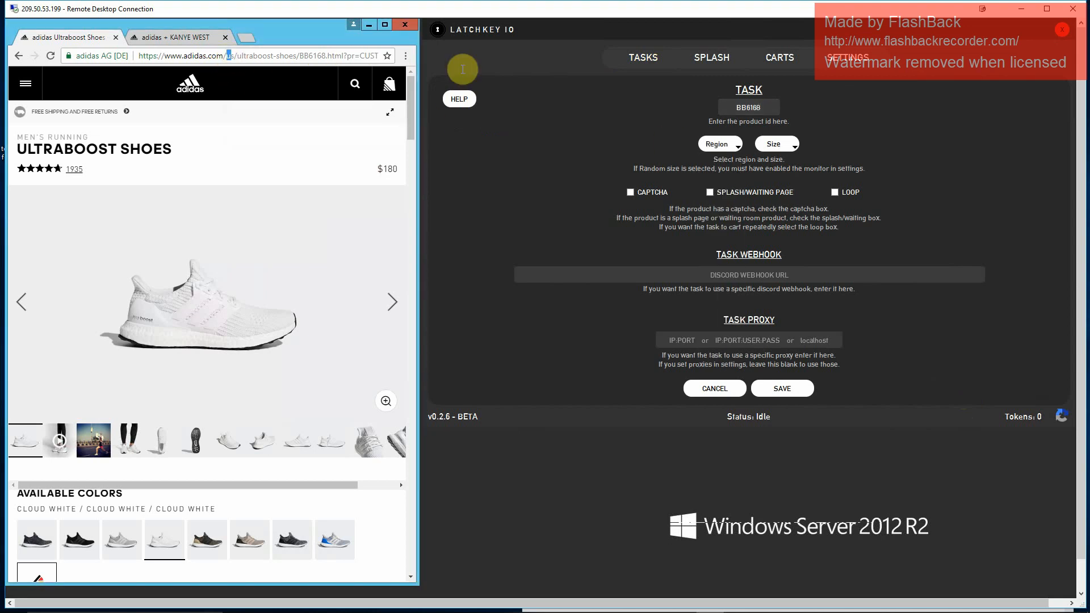
pyautogui.click(729, 143)
pyautogui.click(707, 362)
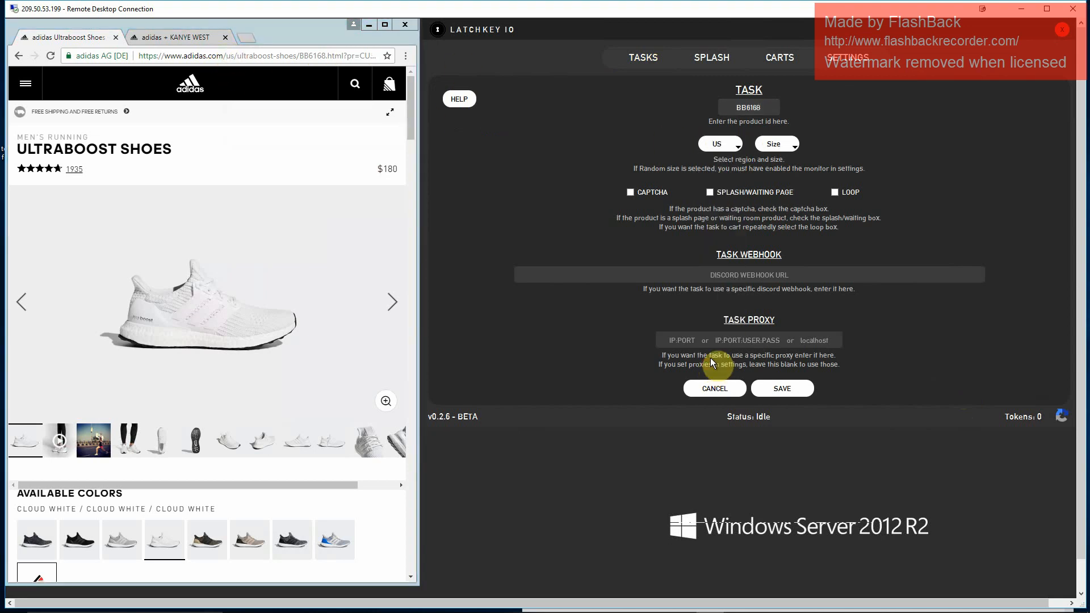
pyautogui.click(770, 146)
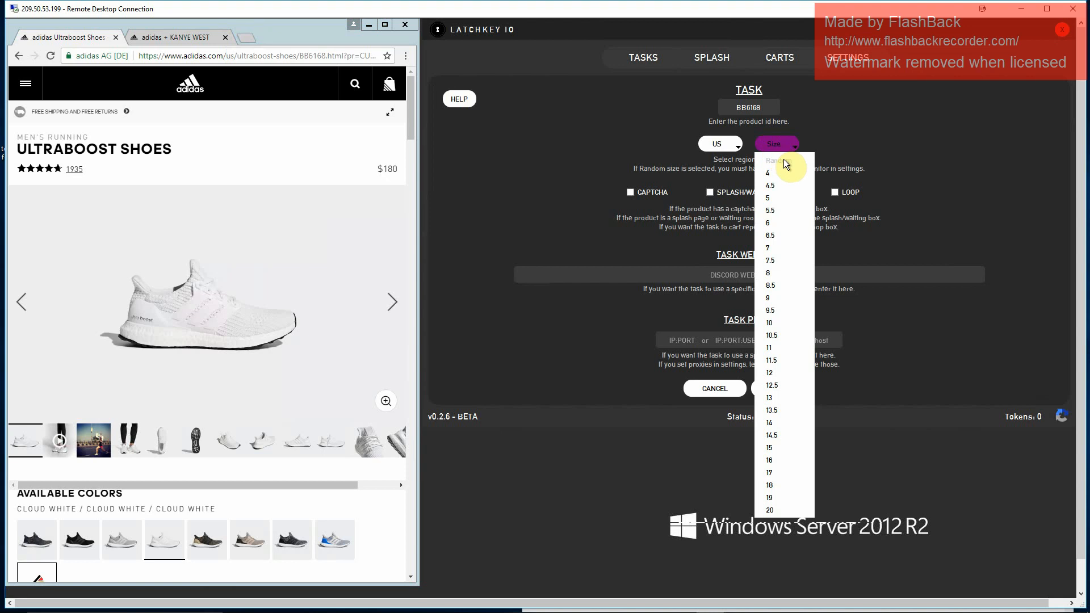
pyautogui.click(786, 162)
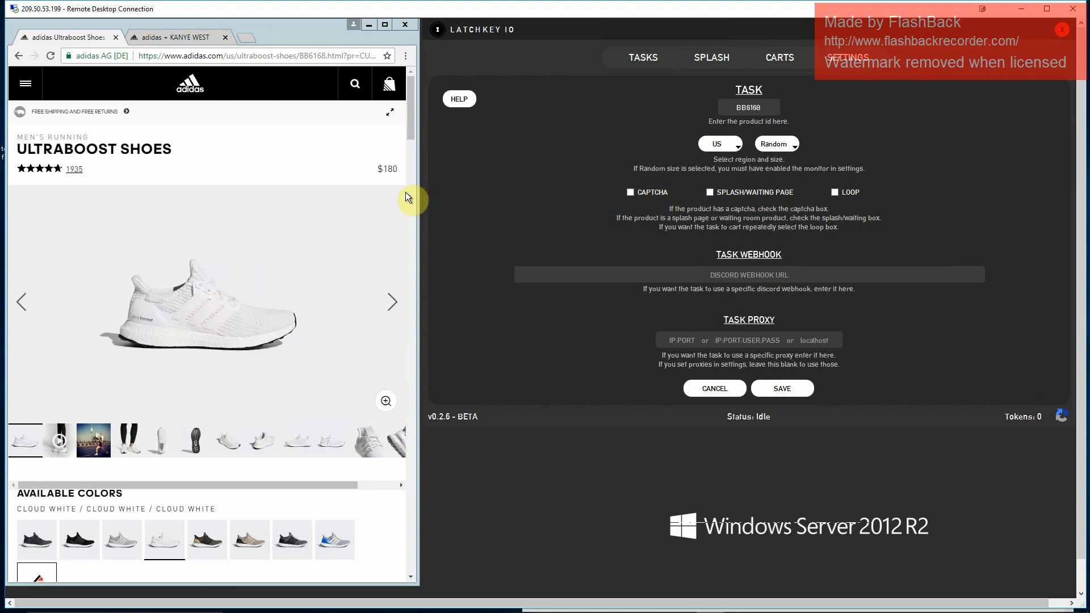
# Enable the Loop option, leave webhook and proxy empty, and save the task.
pyautogui.moveTo(411, 121)
pyautogui.mouseDown()
pyautogui.moveTo(412, 216)
pyautogui.moveTo(414, 117)
pyautogui.mouseUp()
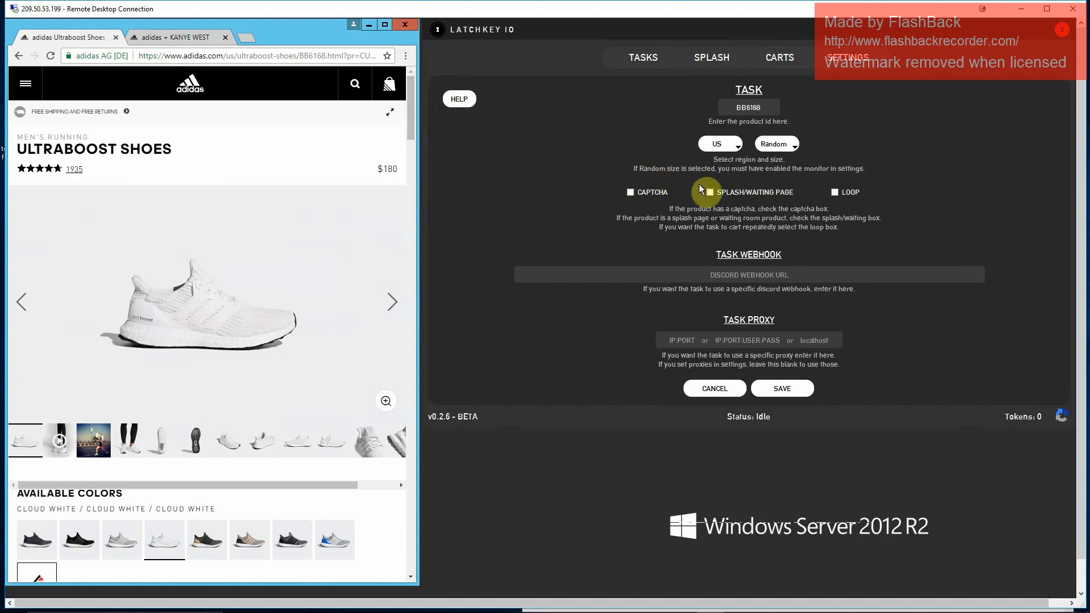
pyautogui.click(837, 194)
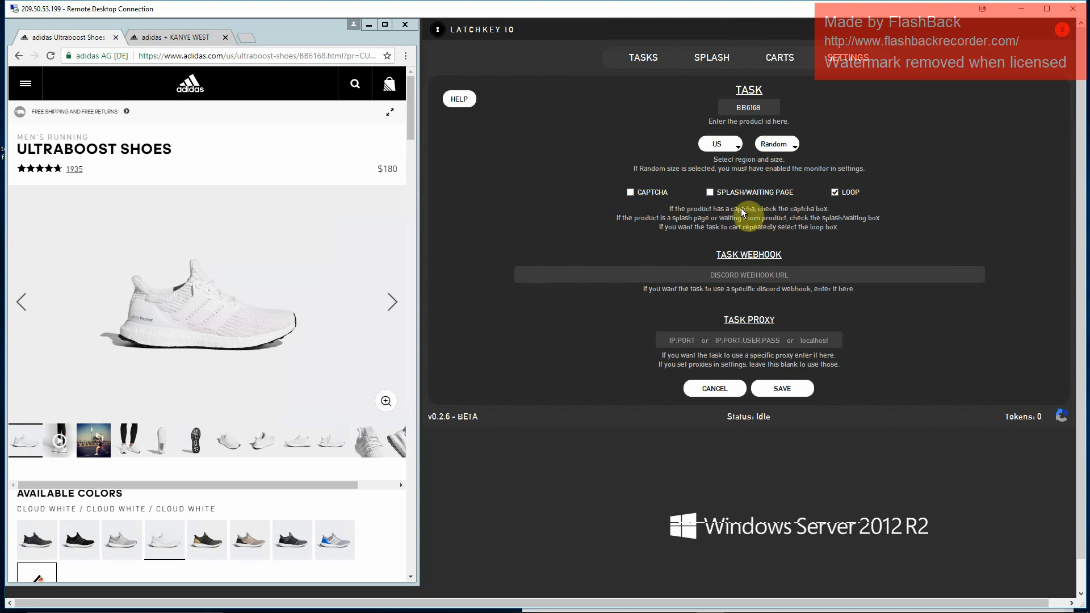
pyautogui.click(763, 273)
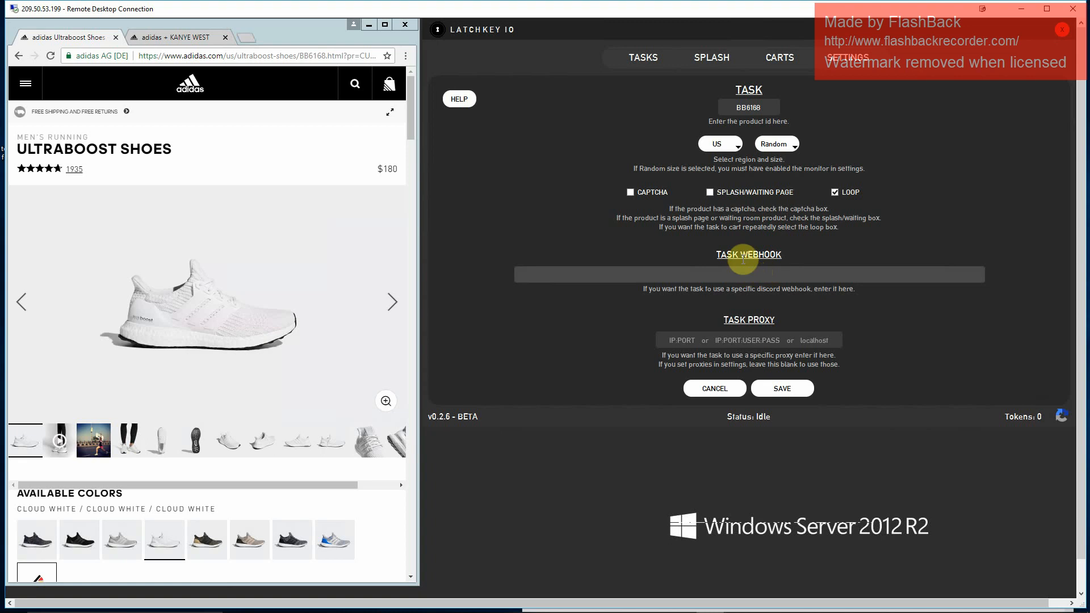
pyautogui.click(741, 218)
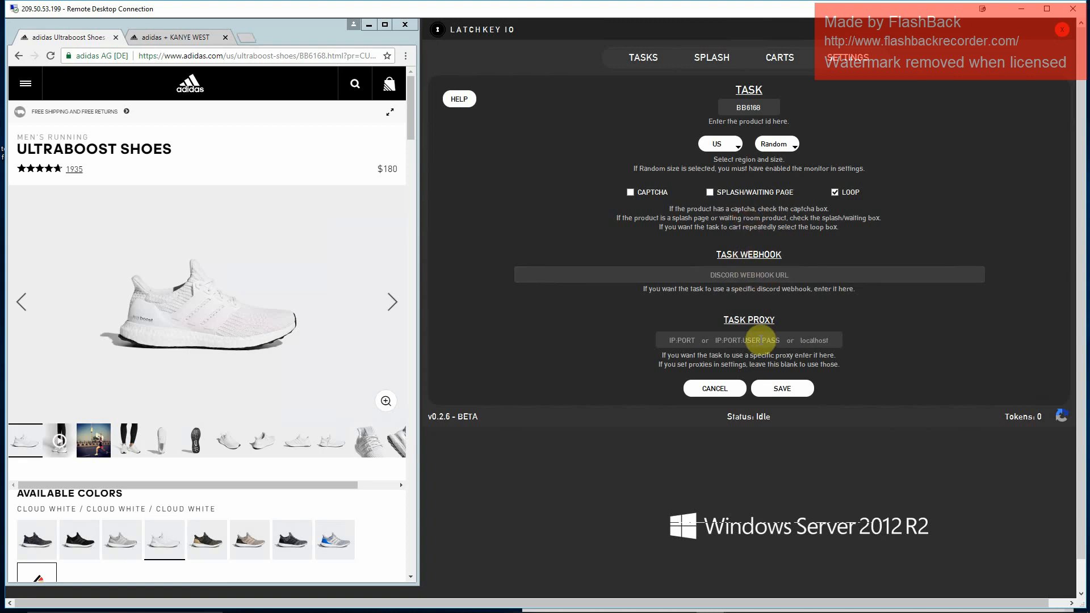
pyautogui.click(755, 337)
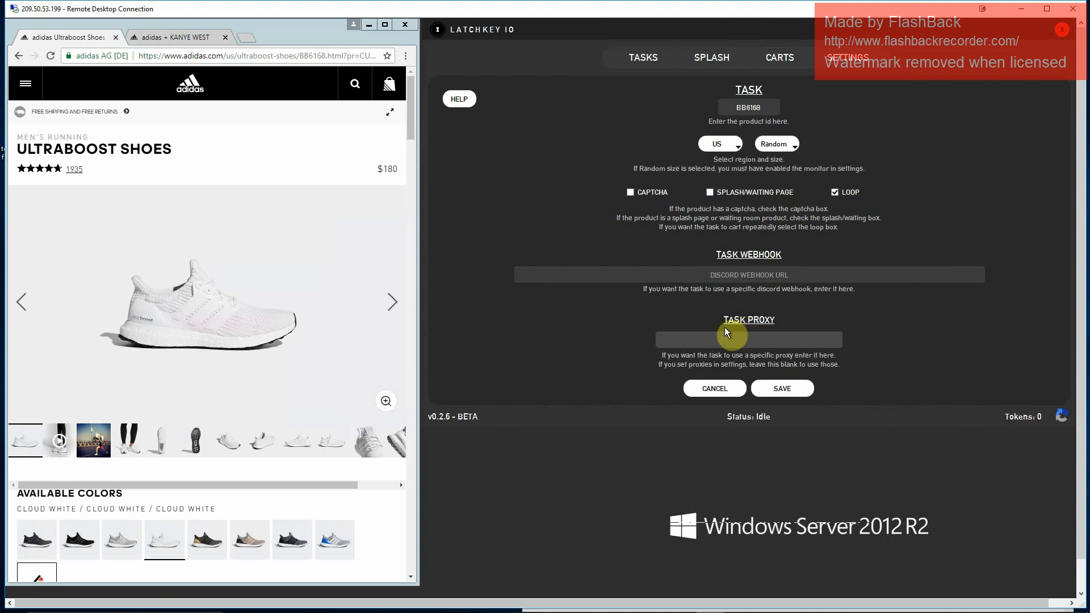
pyautogui.click(758, 390)
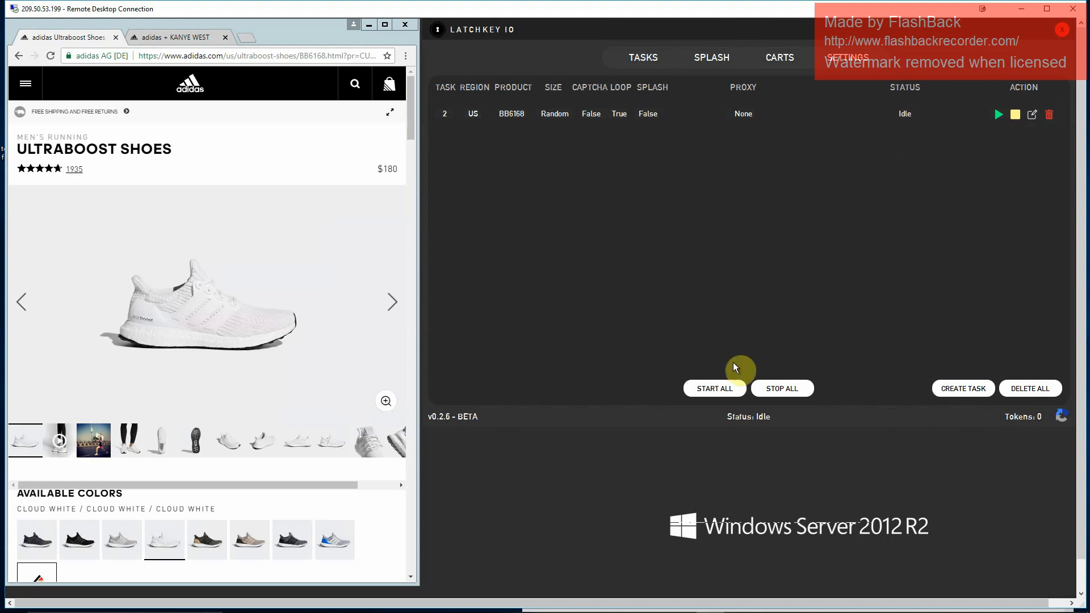
# Start and stop all tasks, and close the bot window.
pyautogui.click(730, 388)
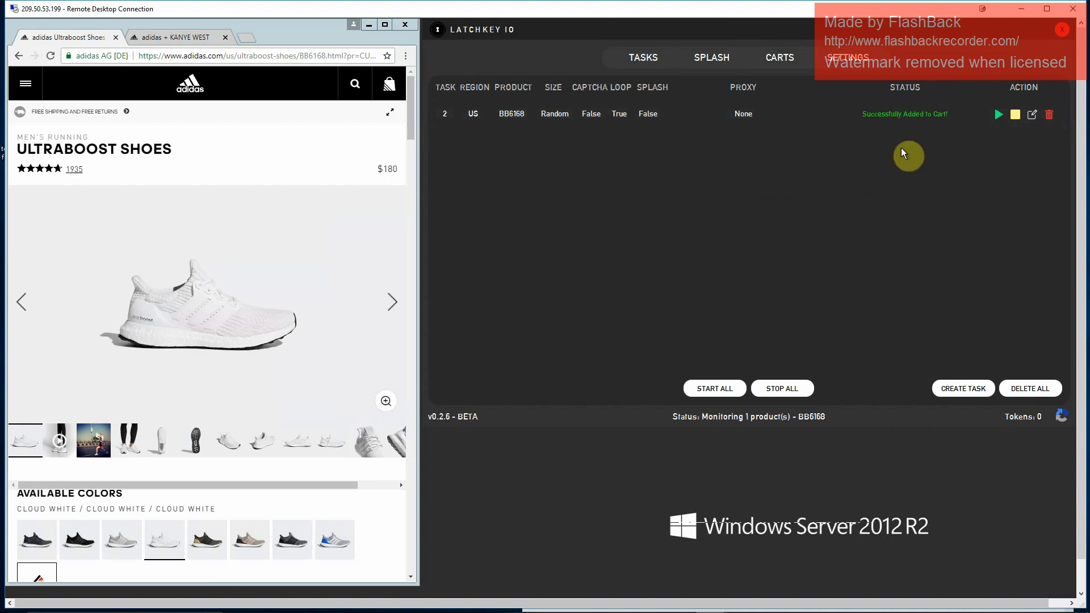
pyautogui.click(771, 391)
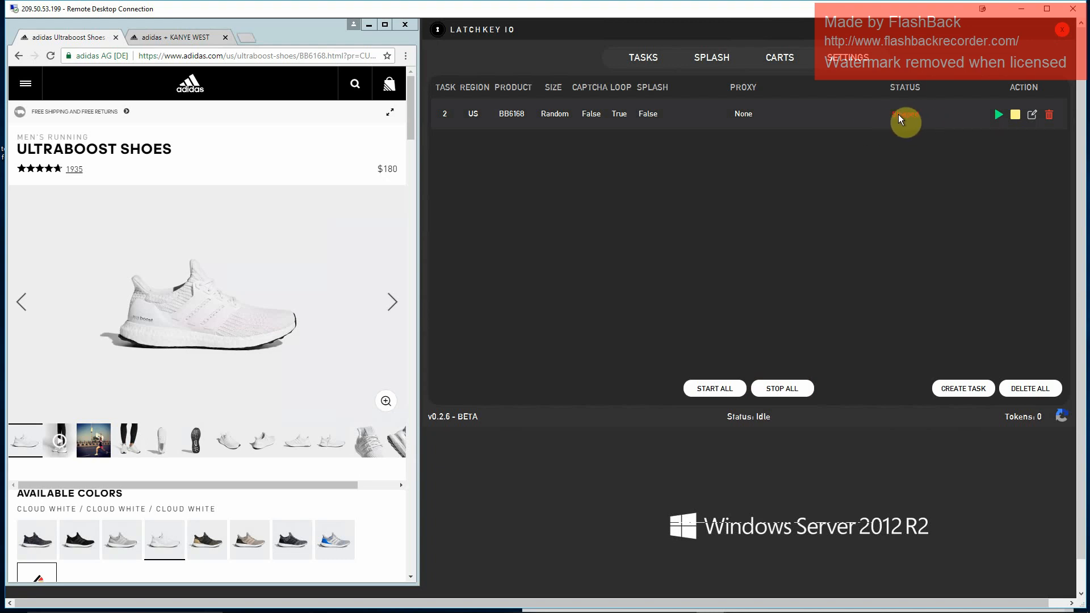
pyautogui.click(1062, 30)
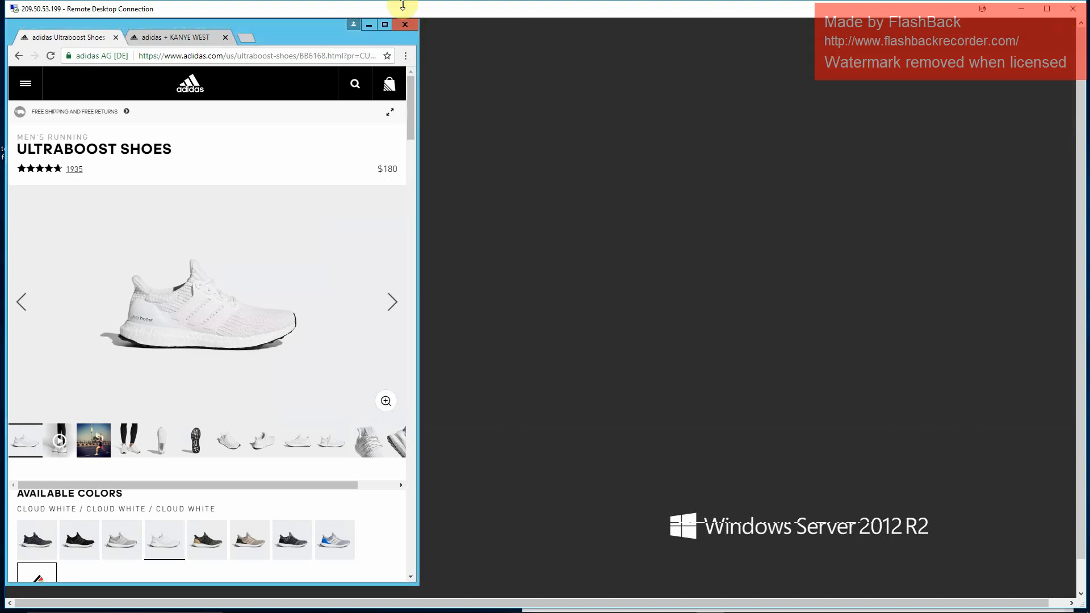
# Reopen the Latchkey IO bot beside the browser and start all tasks.
pyautogui.moveTo(324, 25); pyautogui.dragTo(606, 35)
pyautogui.doubleClick(33, 151)
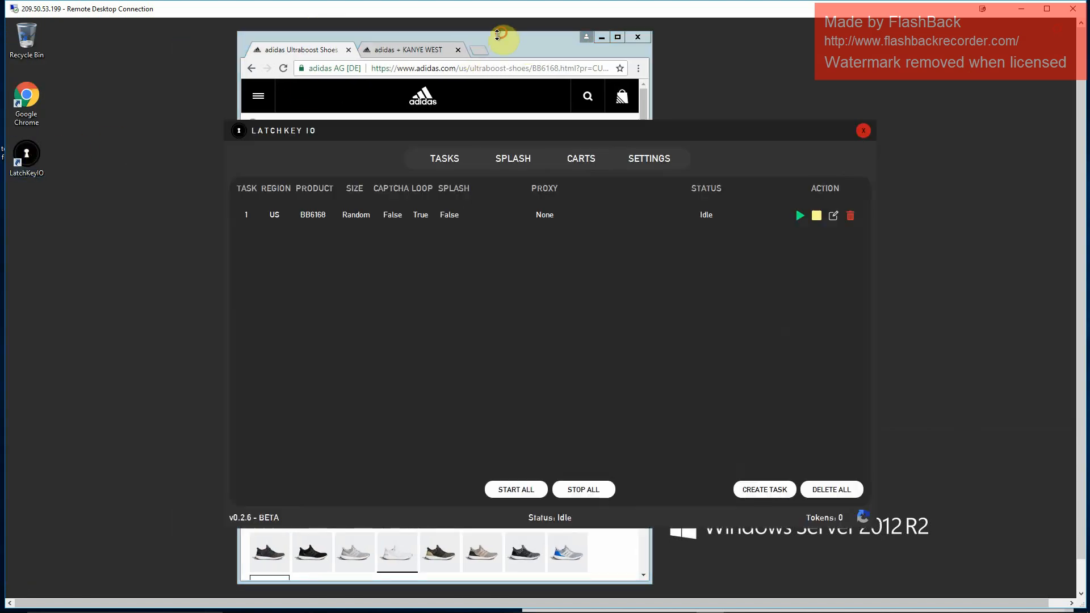
pyautogui.moveTo(498, 36); pyautogui.dragTo(305, 32)
pyautogui.click(520, 488)
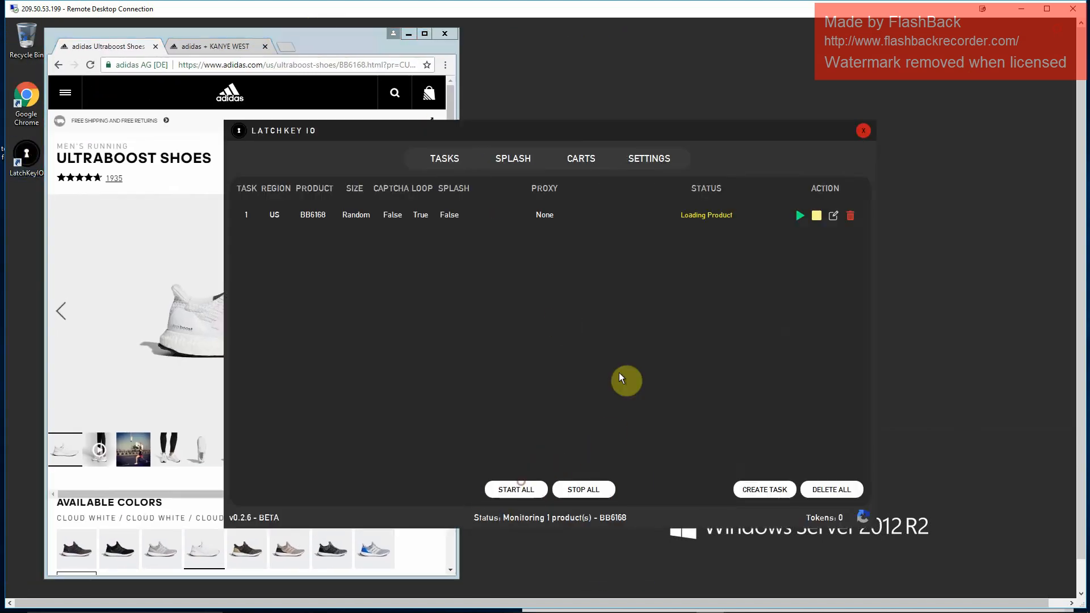
# Place the bot window beside the adidas product page and stop all running tasks.
pyautogui.click(570, 127)
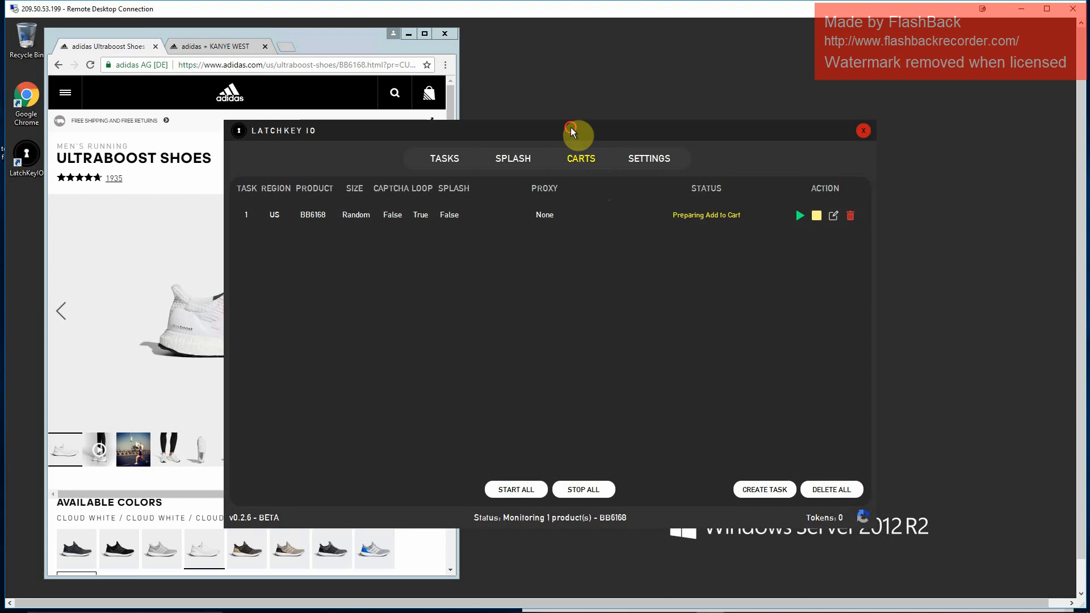
pyautogui.moveTo(571, 127); pyautogui.dragTo(768, 23)
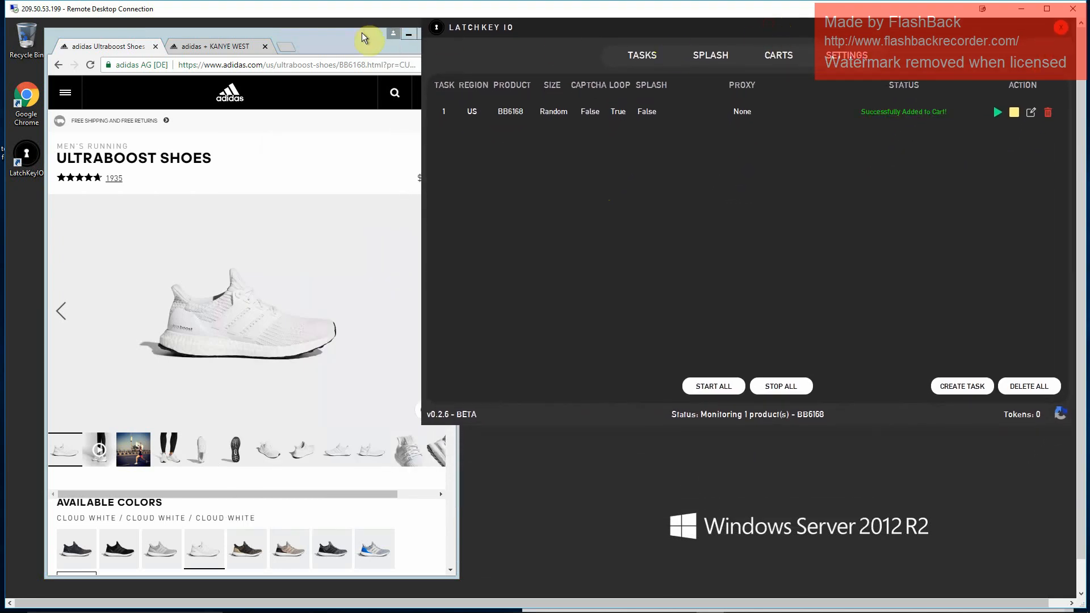
pyautogui.moveTo(362, 33); pyautogui.dragTo(323, 25)
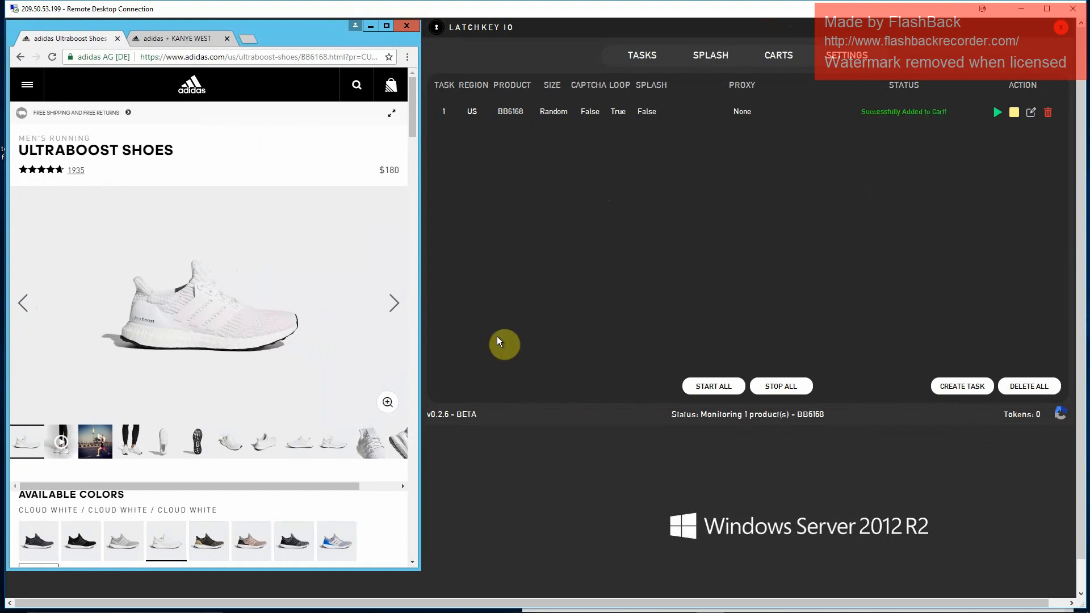
pyautogui.click(543, 332)
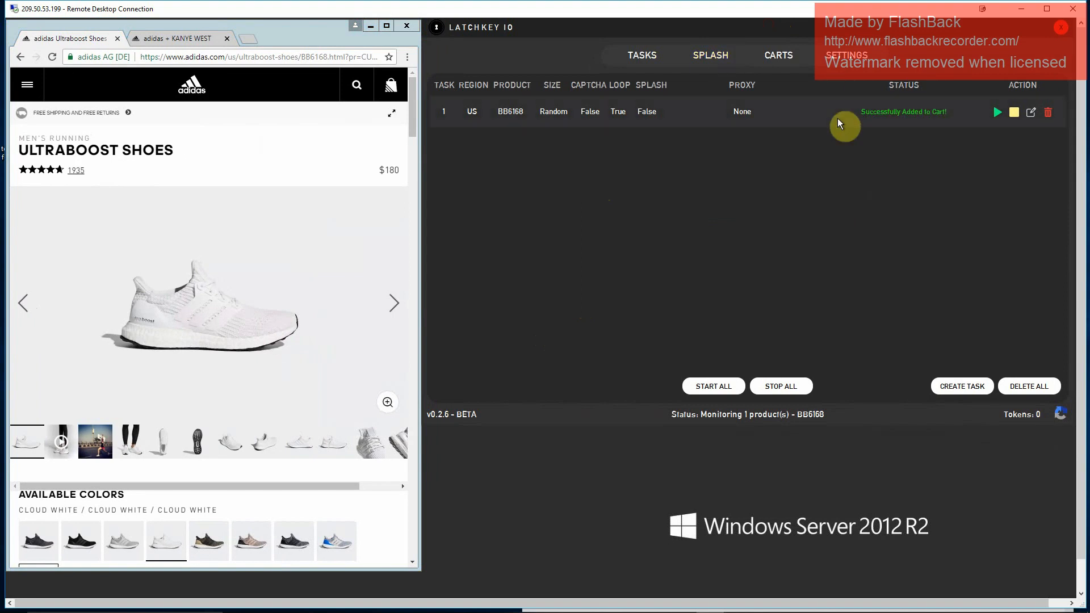
pyautogui.click(766, 388)
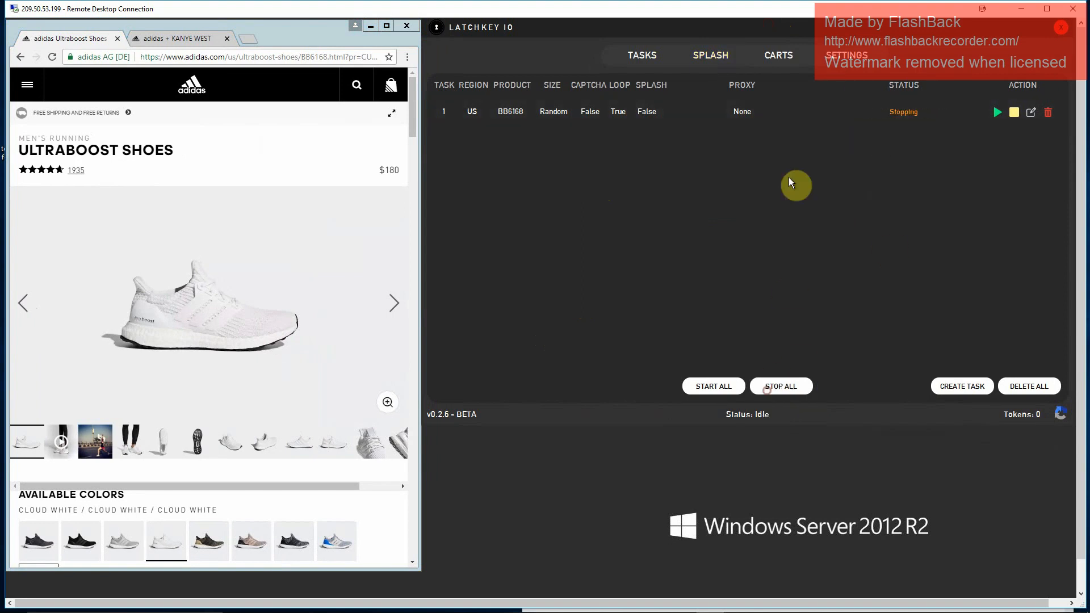
# Review the carted BB6168 entries and their sizes in the Carts list.
pyautogui.click(785, 56)
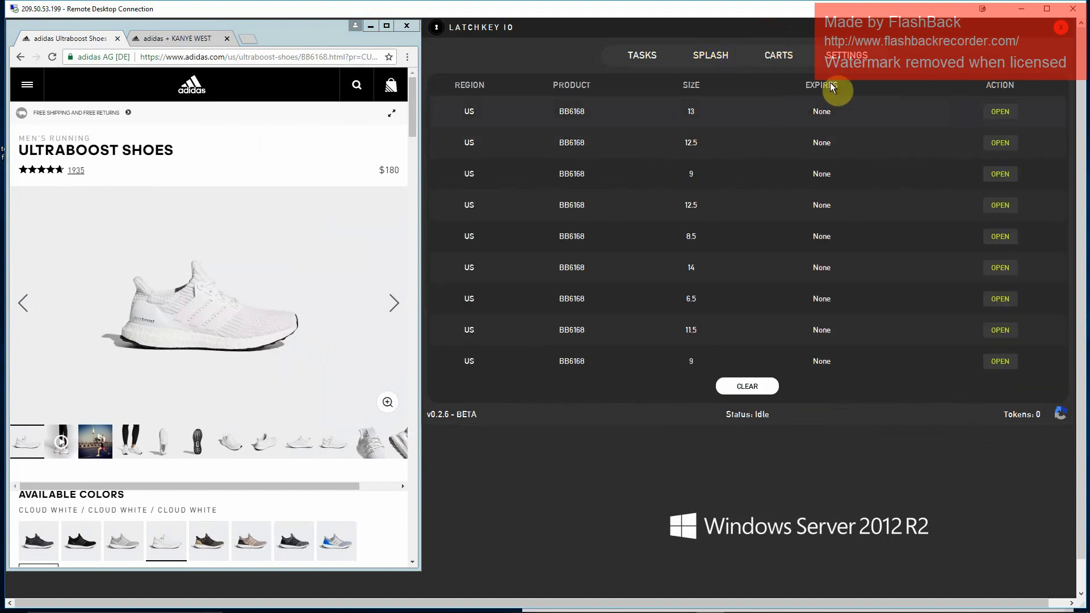
pyautogui.scroll(-1, 721, 137)
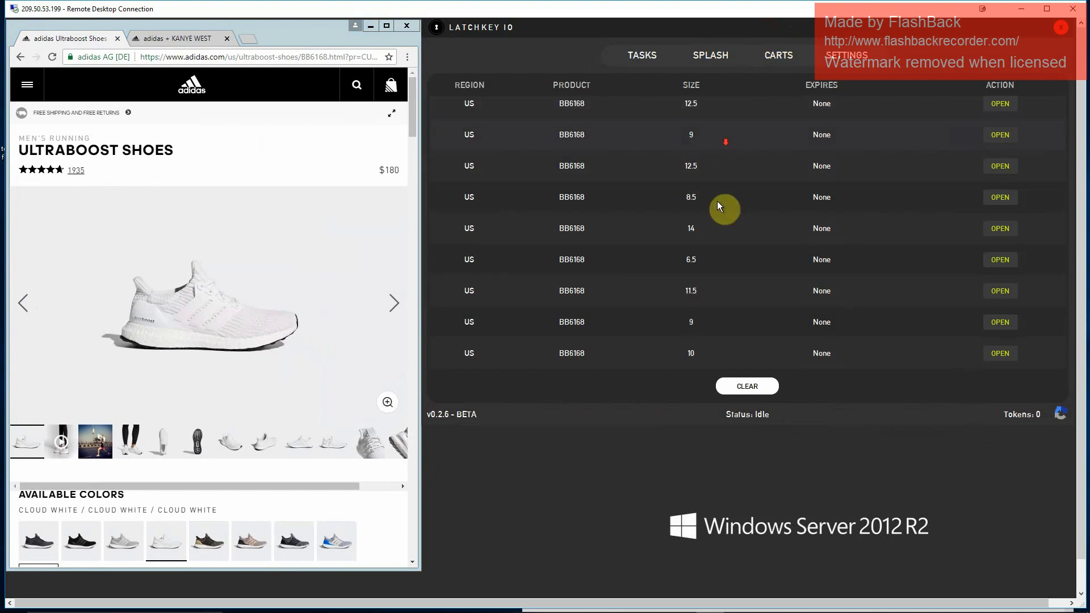
pyautogui.scroll(1, 717, 201)
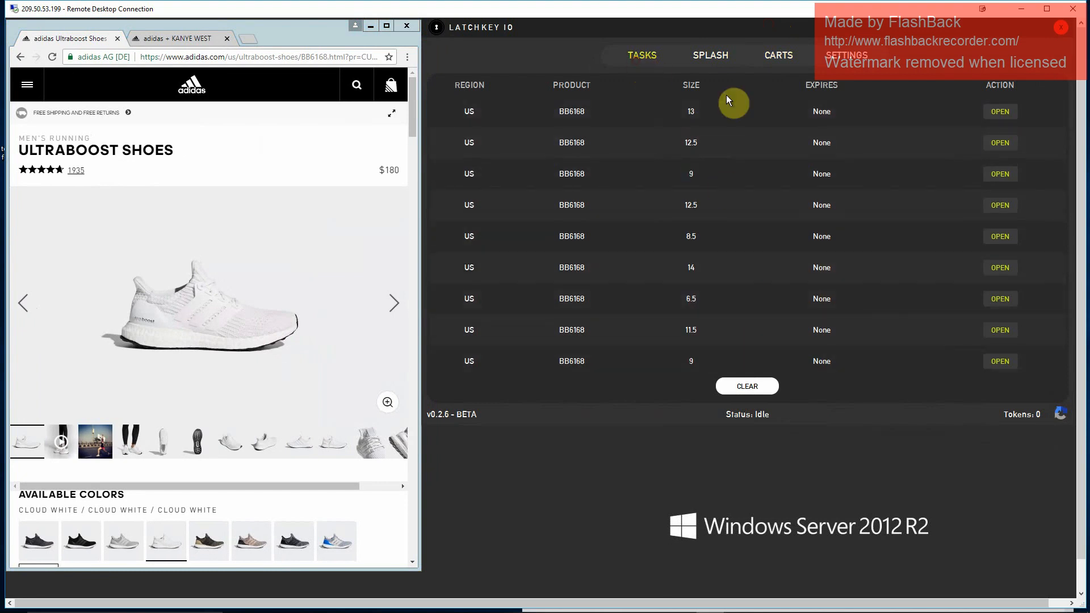
pyautogui.click(787, 52)
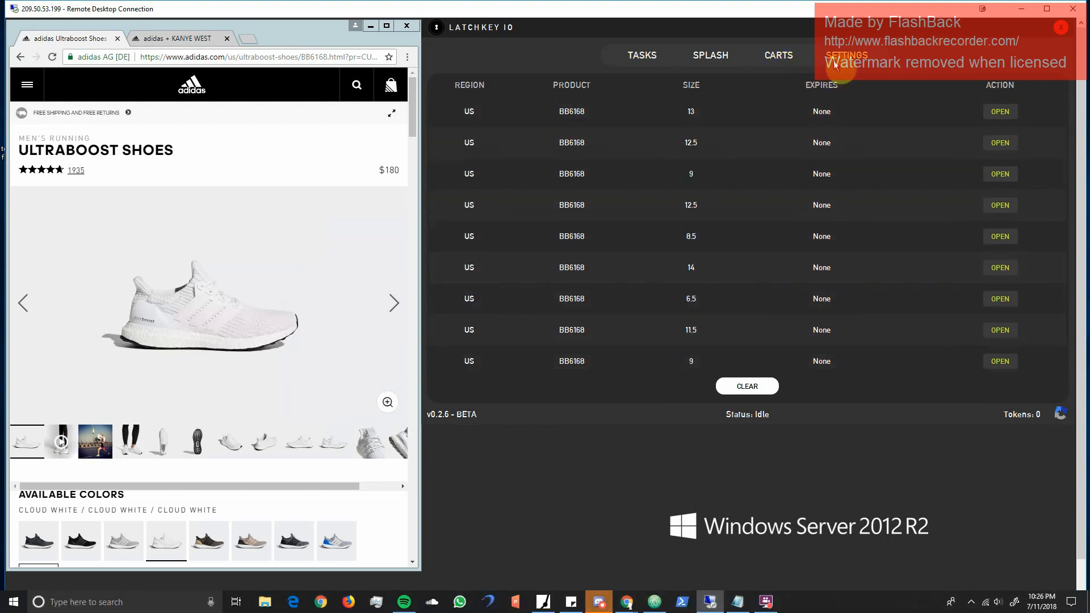
pyautogui.click(649, 50)
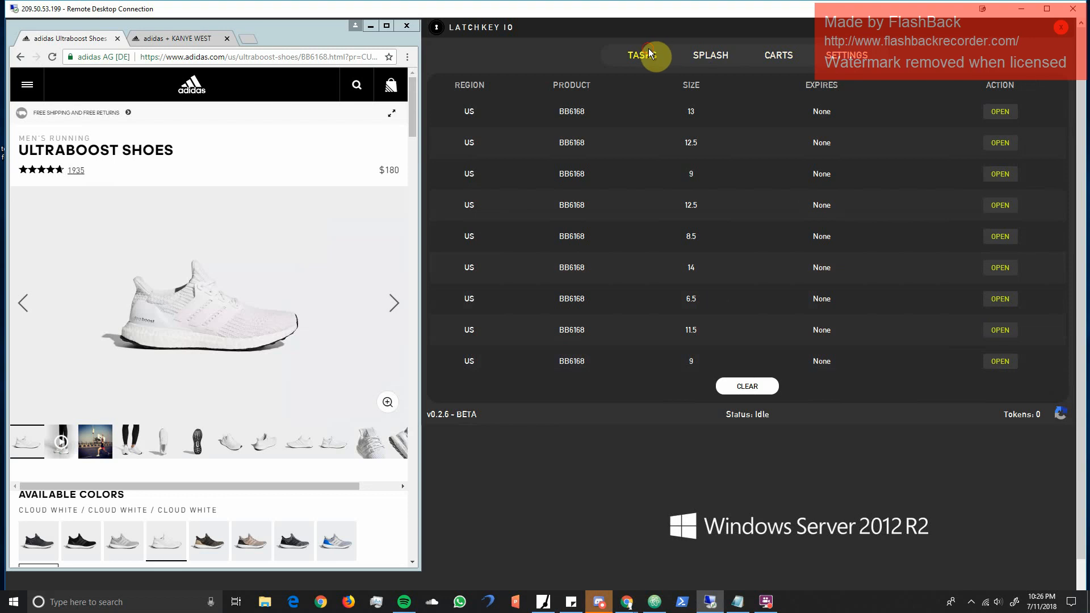
# Open the settings and examine the Discord cart fields: account name, catchall domain, account password and webhook URL.
pyautogui.click(845, 55)
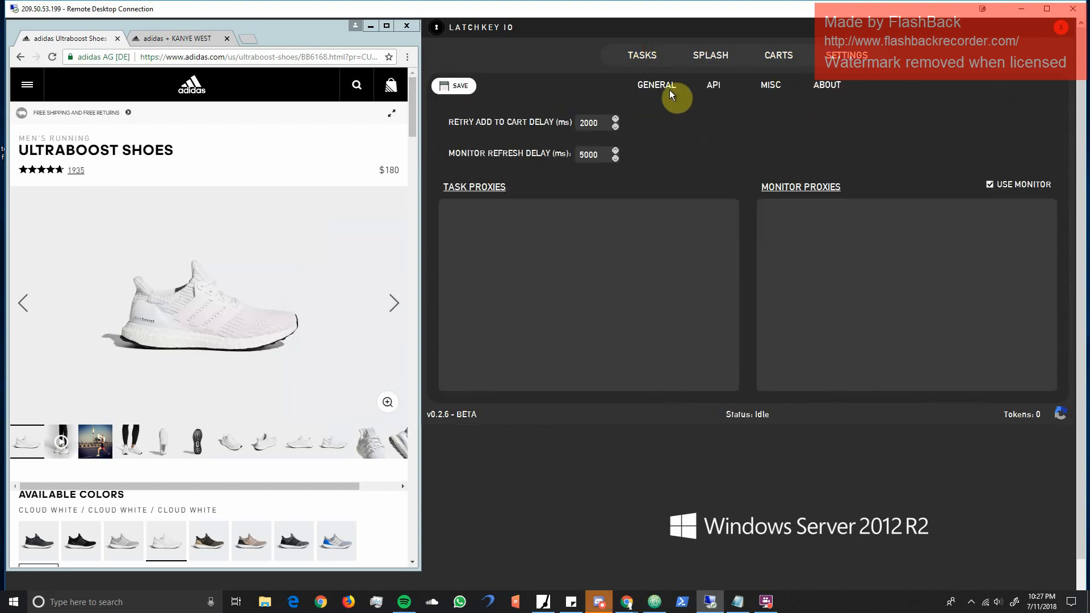
pyautogui.click(715, 84)
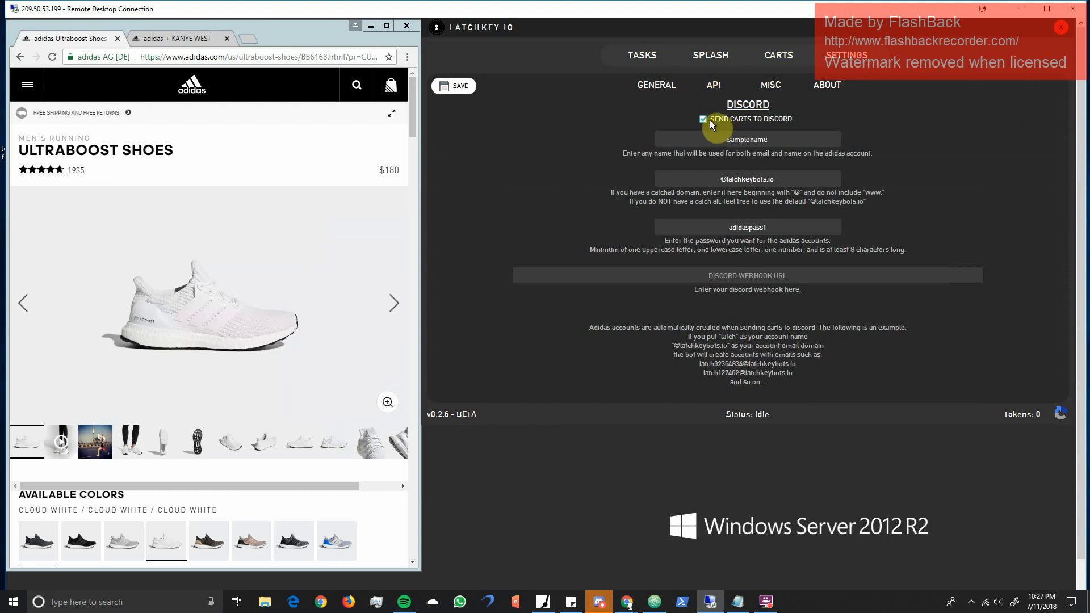
pyautogui.doubleClick(771, 139)
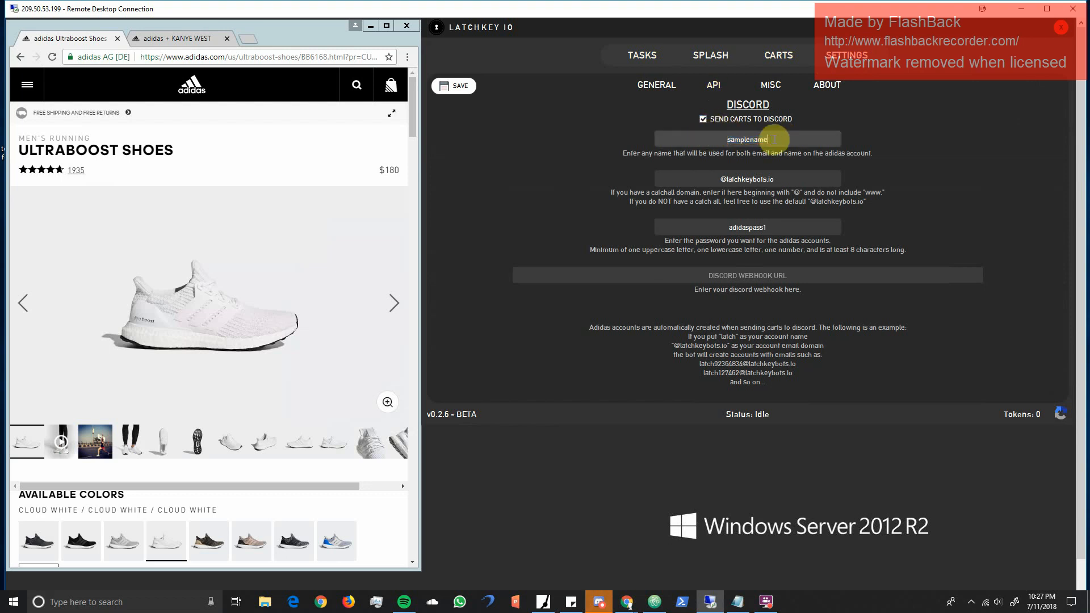
pyautogui.click(710, 137)
pyautogui.moveTo(790, 178); pyautogui.dragTo(705, 173)
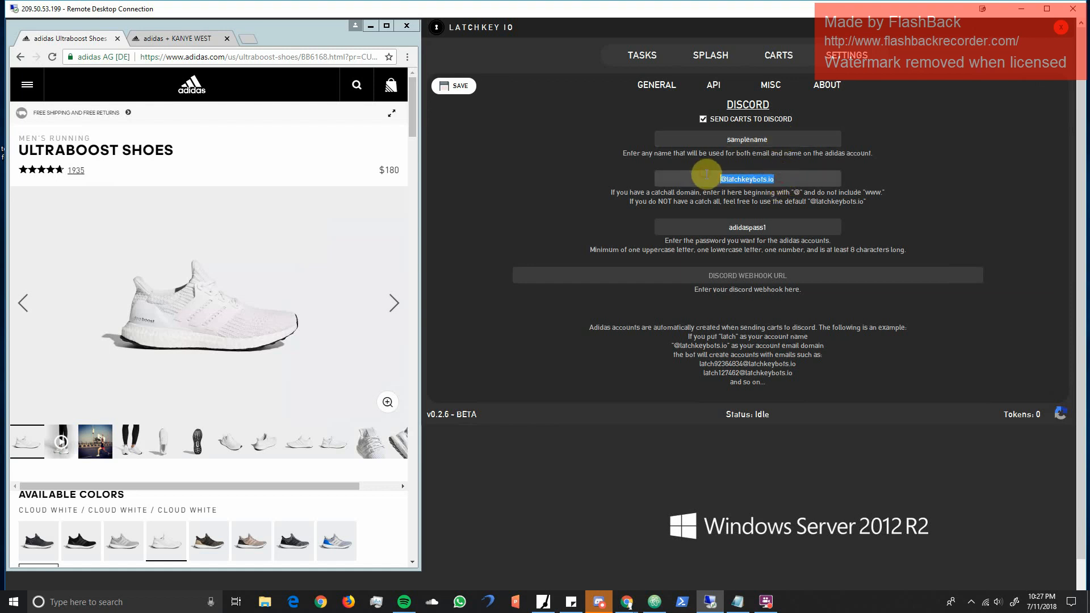
pyautogui.click(705, 174)
pyautogui.moveTo(728, 178); pyautogui.dragTo(720, 178)
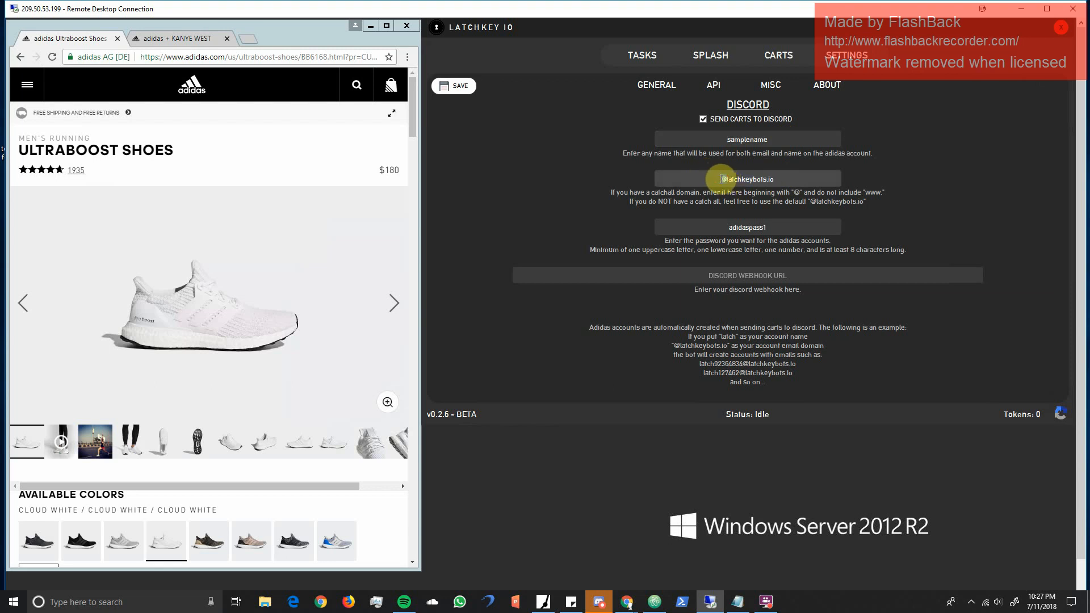
pyautogui.click(781, 181)
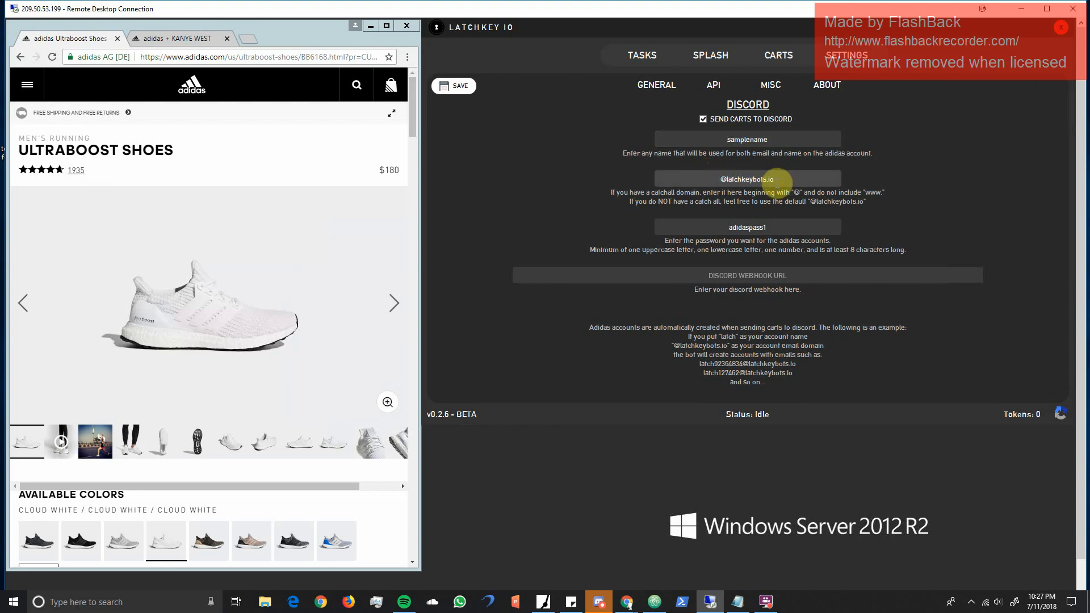
pyautogui.moveTo(782, 174)
pyautogui.mouseDown()
pyautogui.moveTo(721, 168)
pyautogui.moveTo(775, 179)
pyautogui.mouseUp()
pyautogui.click(721, 178)
pyautogui.click(775, 179)
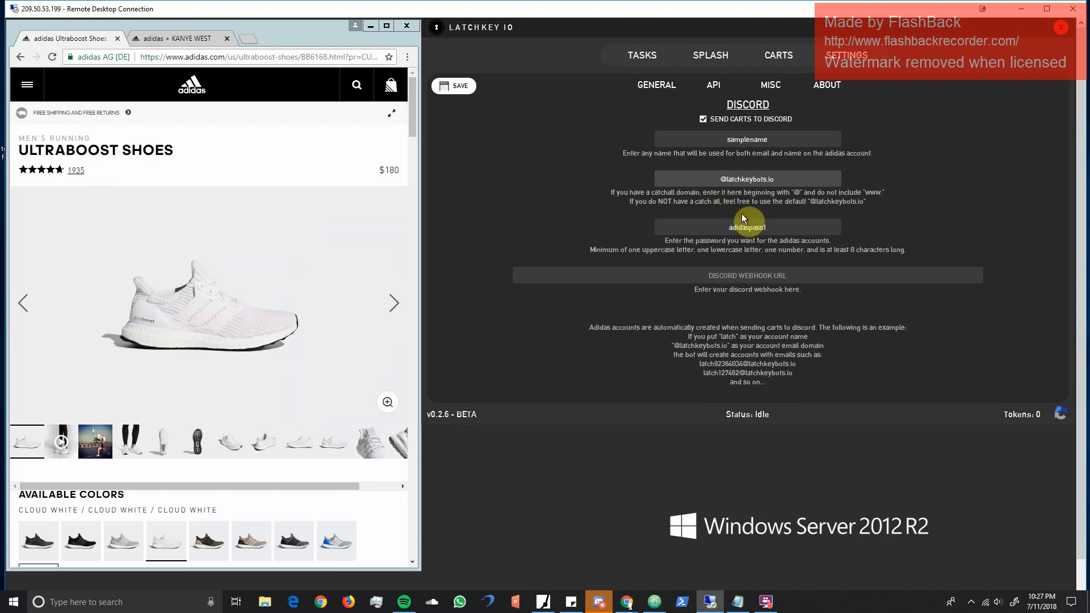
pyautogui.doubleClick(774, 227)
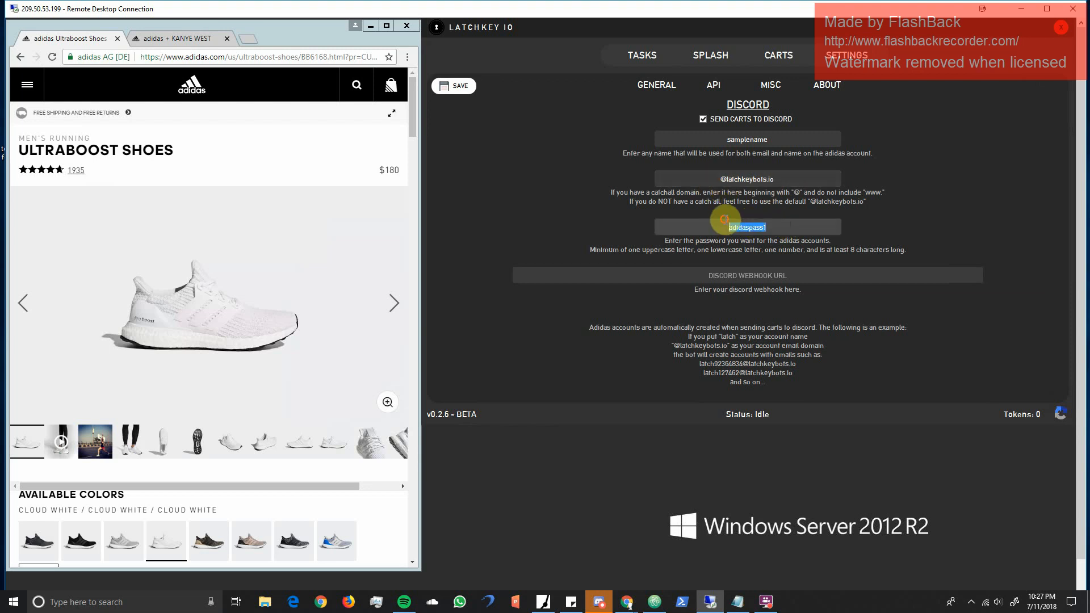
pyautogui.click(774, 227)
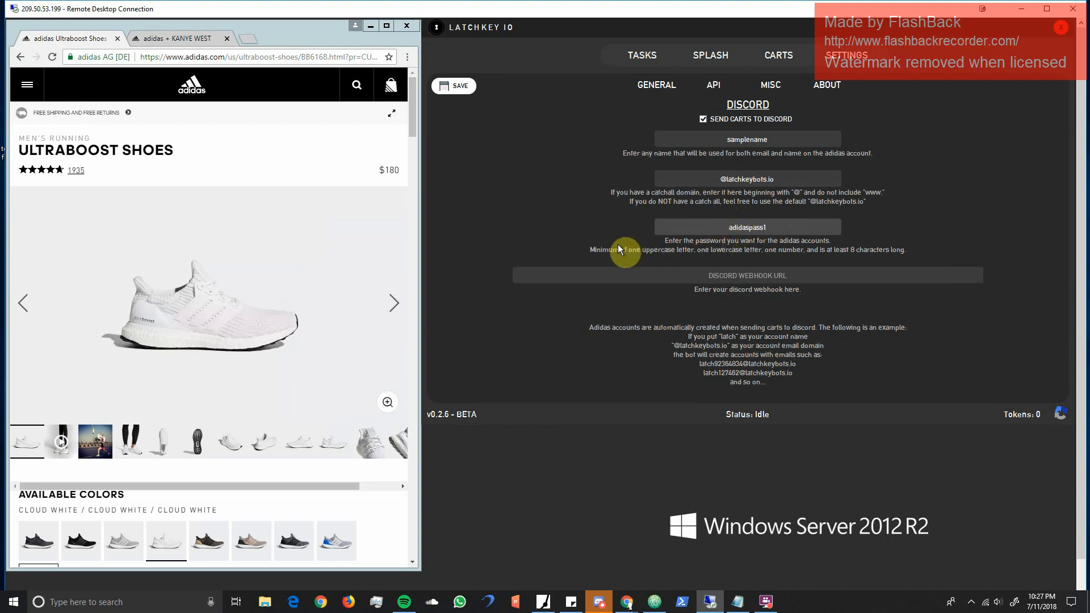
pyautogui.click(780, 230)
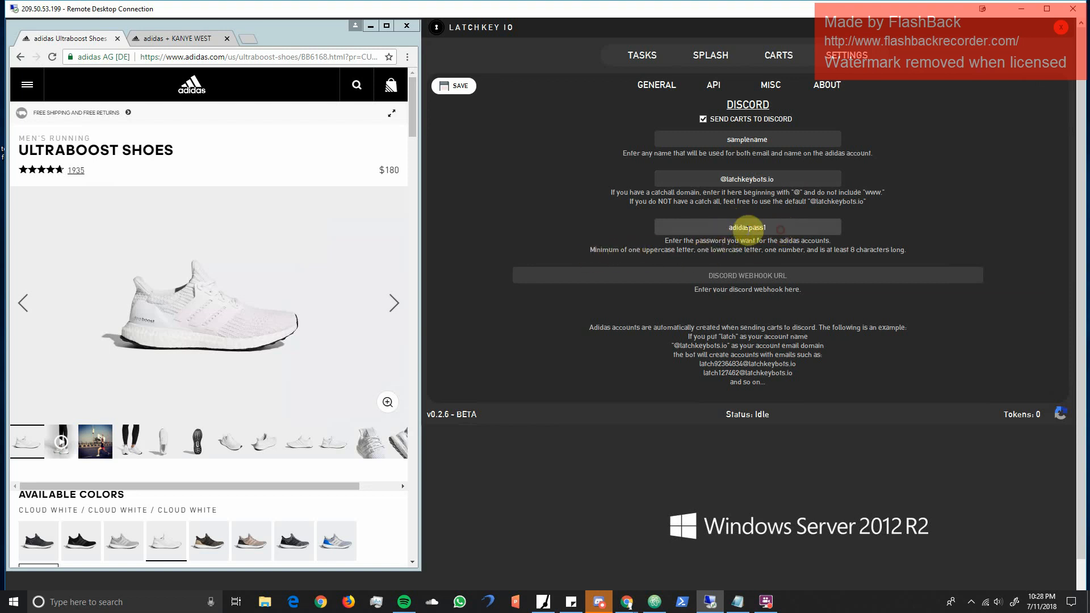
pyautogui.click(603, 252)
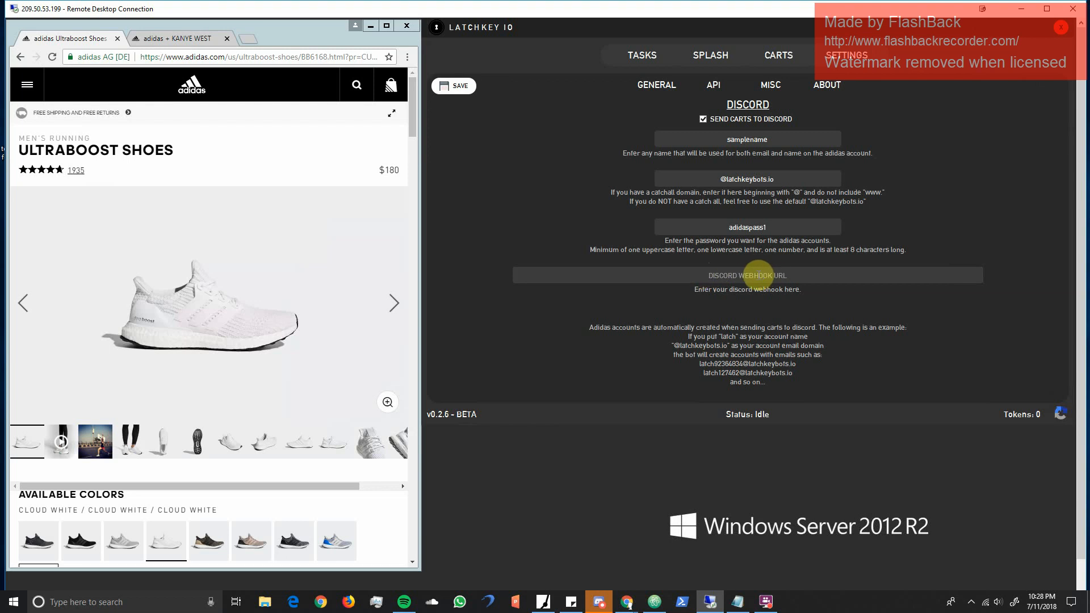
pyautogui.click(758, 276)
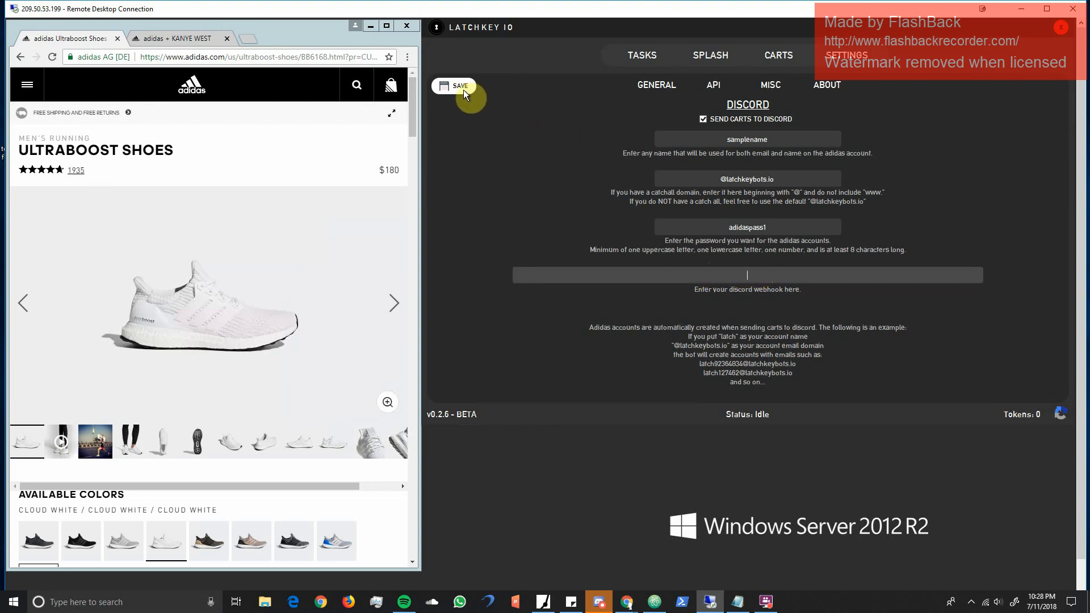
pyautogui.click(640, 56)
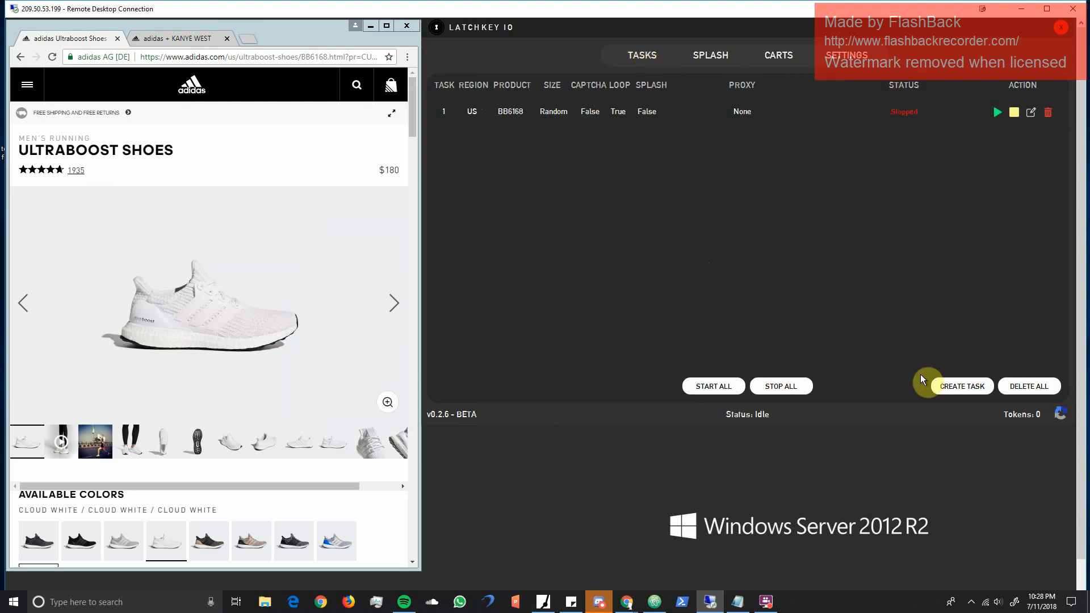
pyautogui.click(940, 385)
pyautogui.click(741, 272)
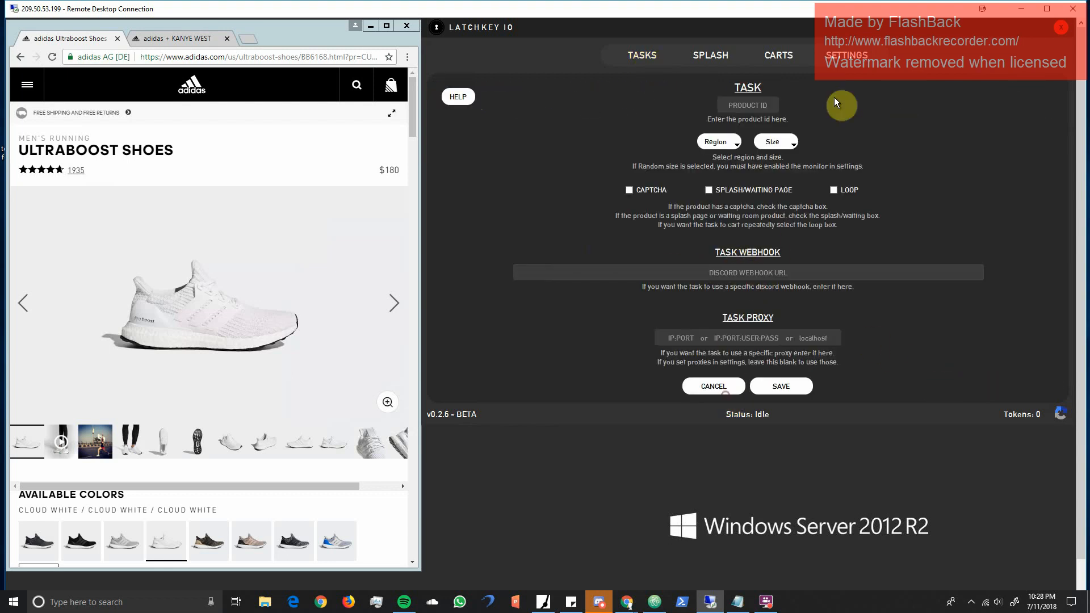
# Return to the settings and save them with the Discord webhook URL left empty.
pyautogui.click(846, 55)
pyautogui.click(721, 275)
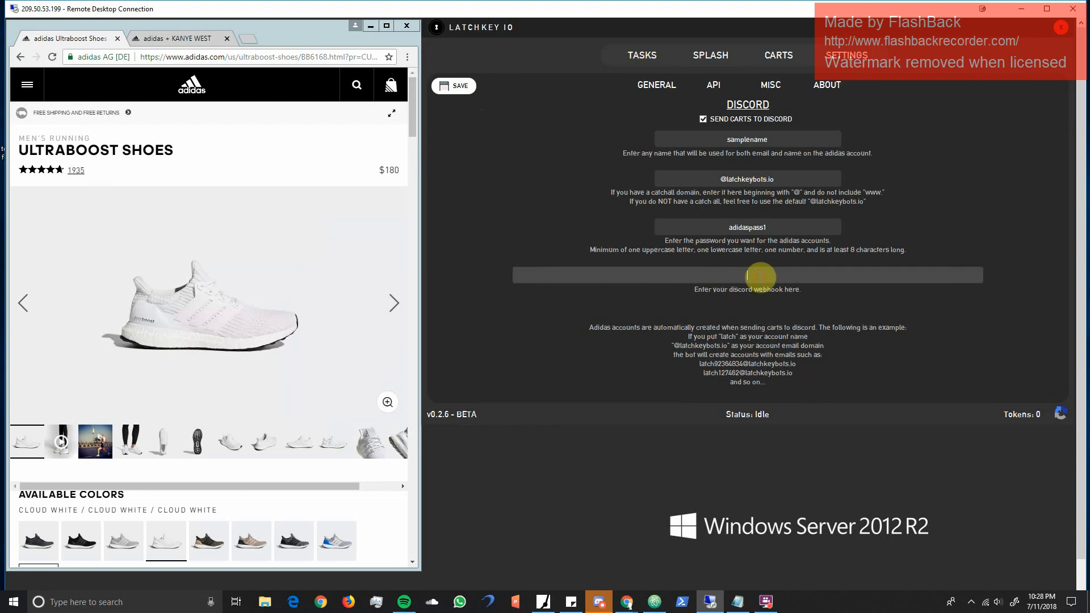
pyautogui.click(459, 85)
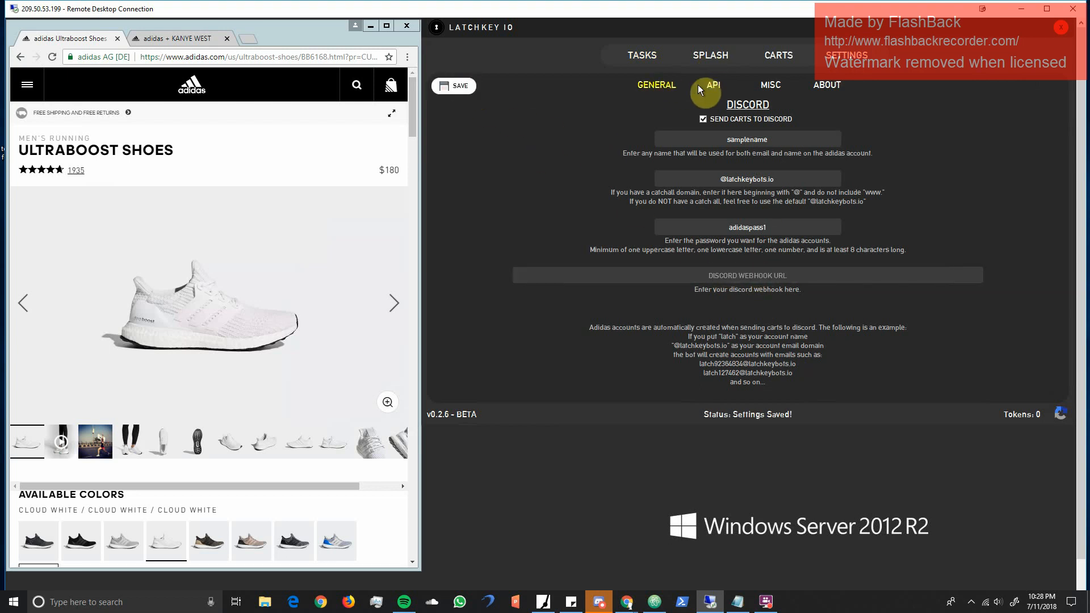
# Look through the captcha services and About settings pages, then return to the tasks list.
pyautogui.click(714, 87)
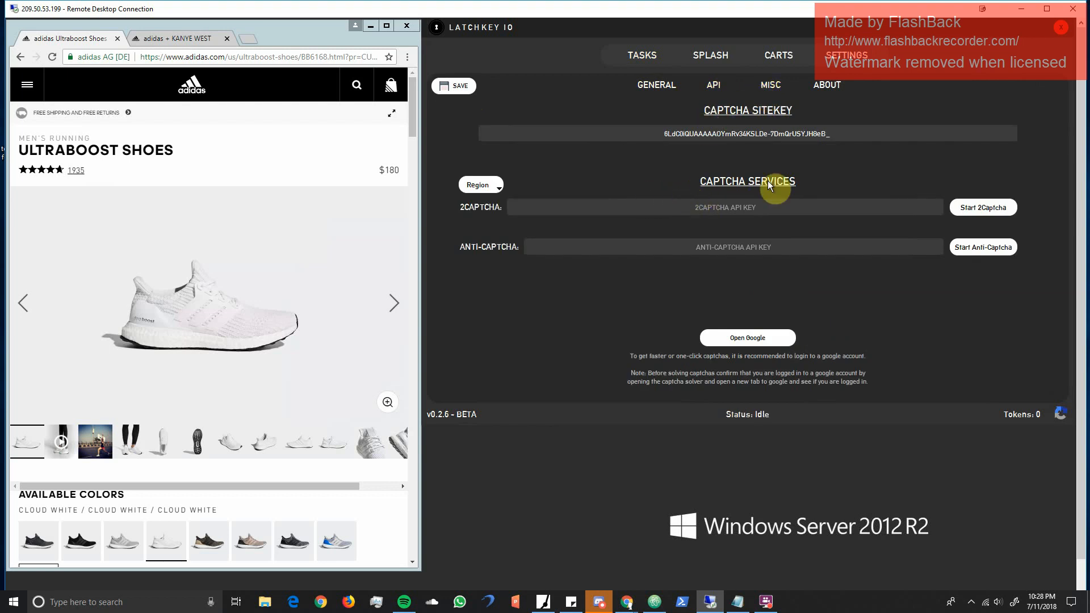
pyautogui.click(815, 85)
pyautogui.click(662, 53)
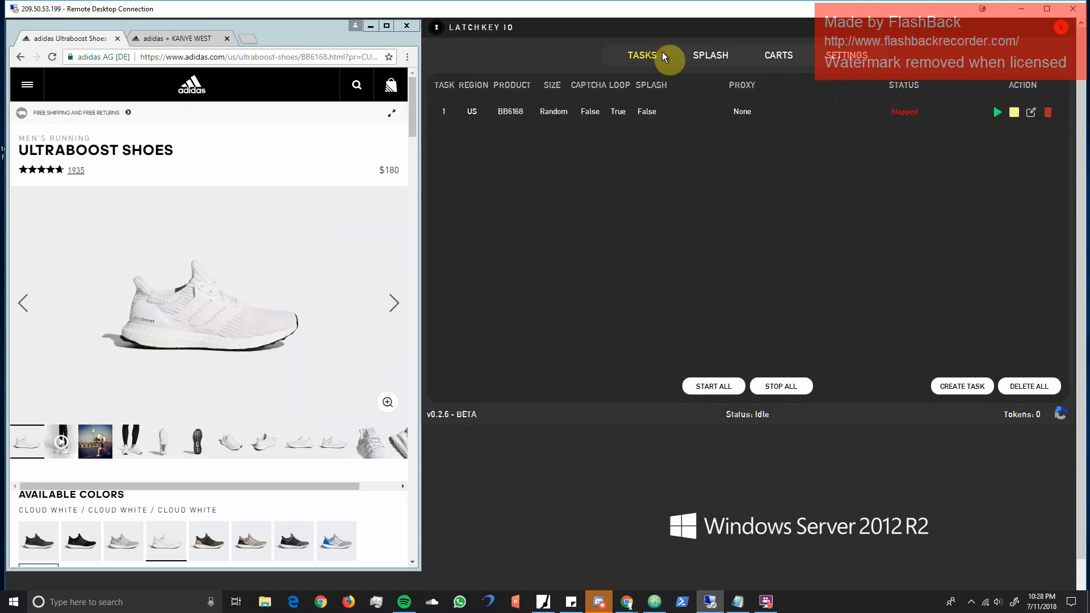